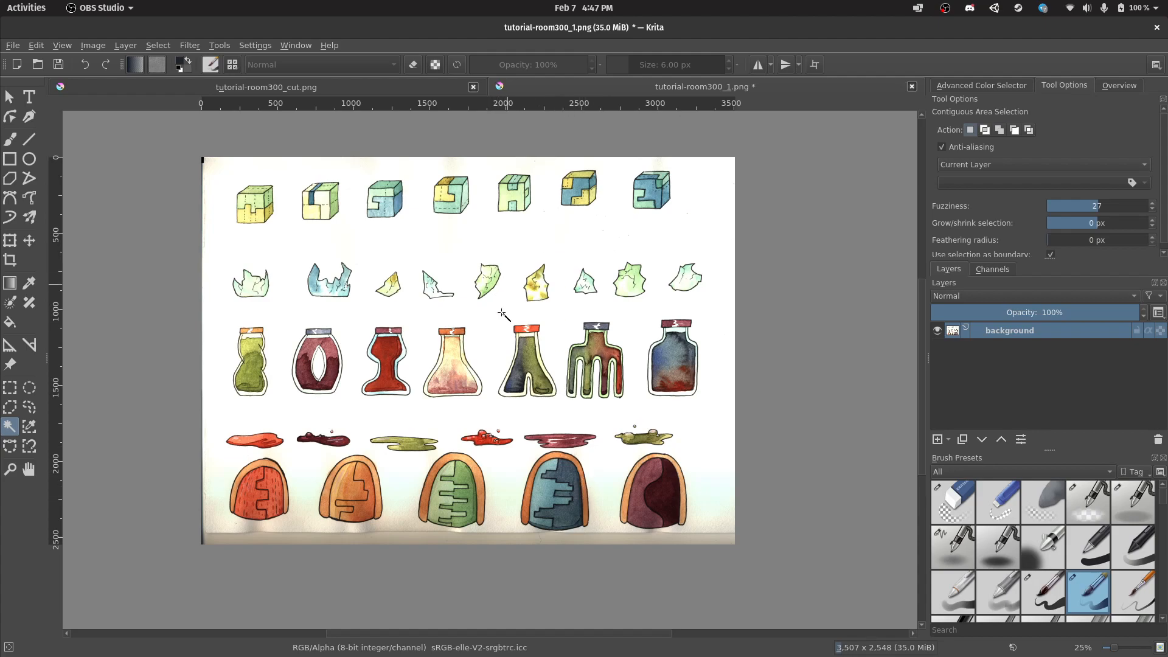
# Magic-wand the white paper at fuzziness 27, then zoom and pan to check edges around each sprite.
pyautogui.click(513, 229)
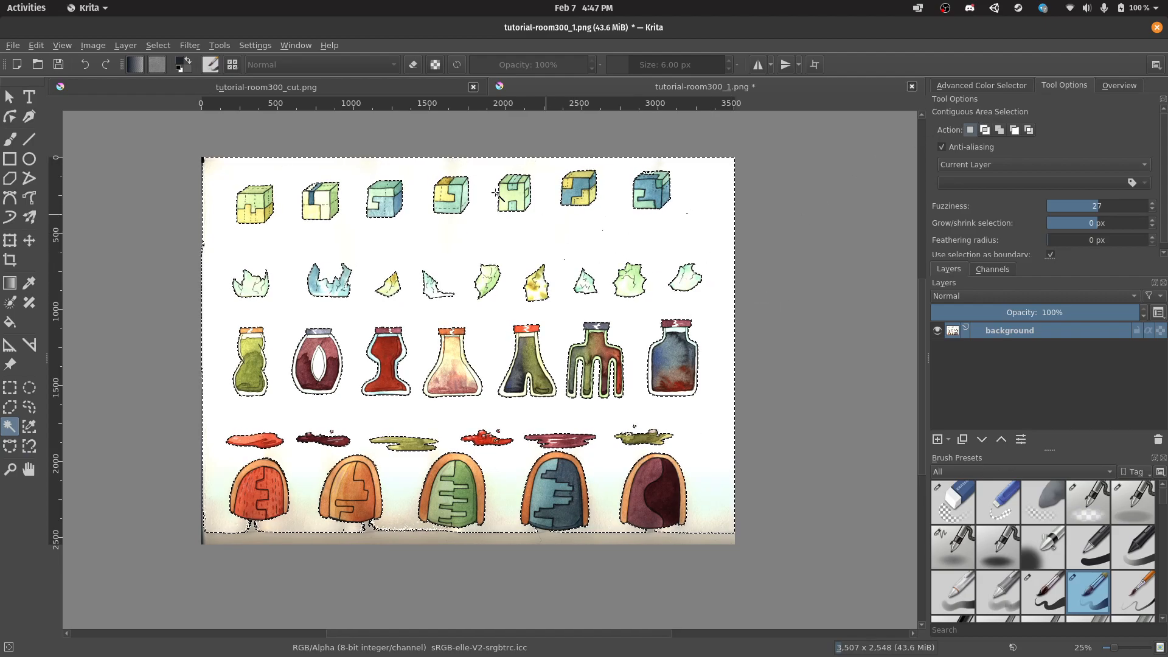
pyautogui.scroll(4, 595, 240)
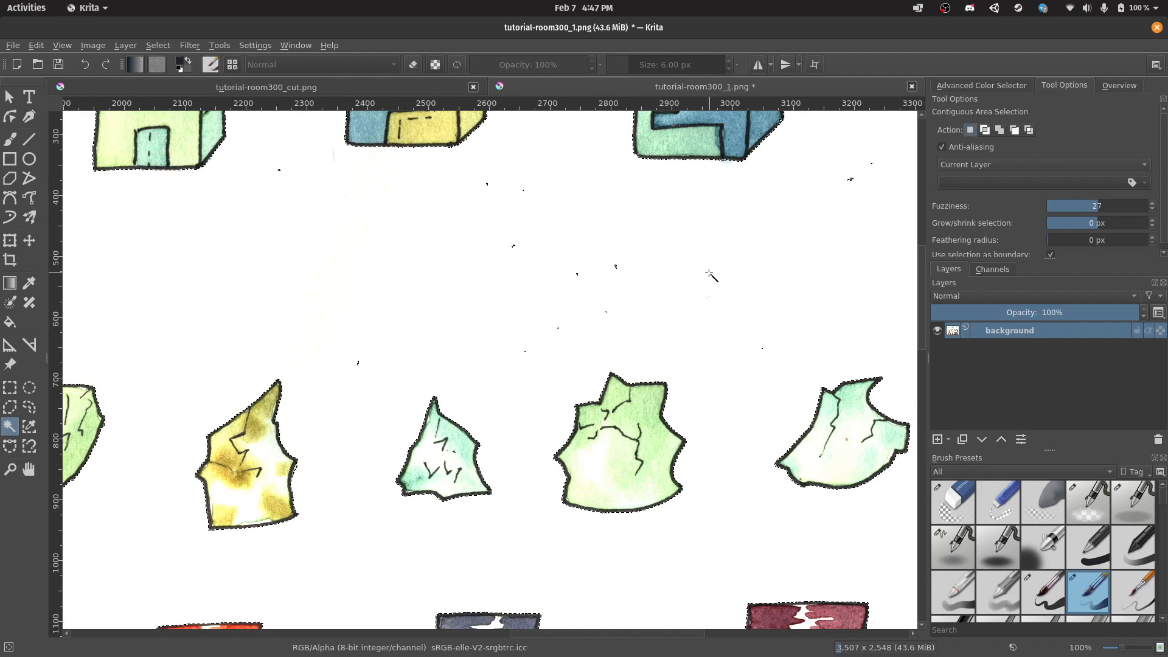
pyautogui.scroll(5, 711, 274)
pyautogui.hscroll(1, 711, 274)
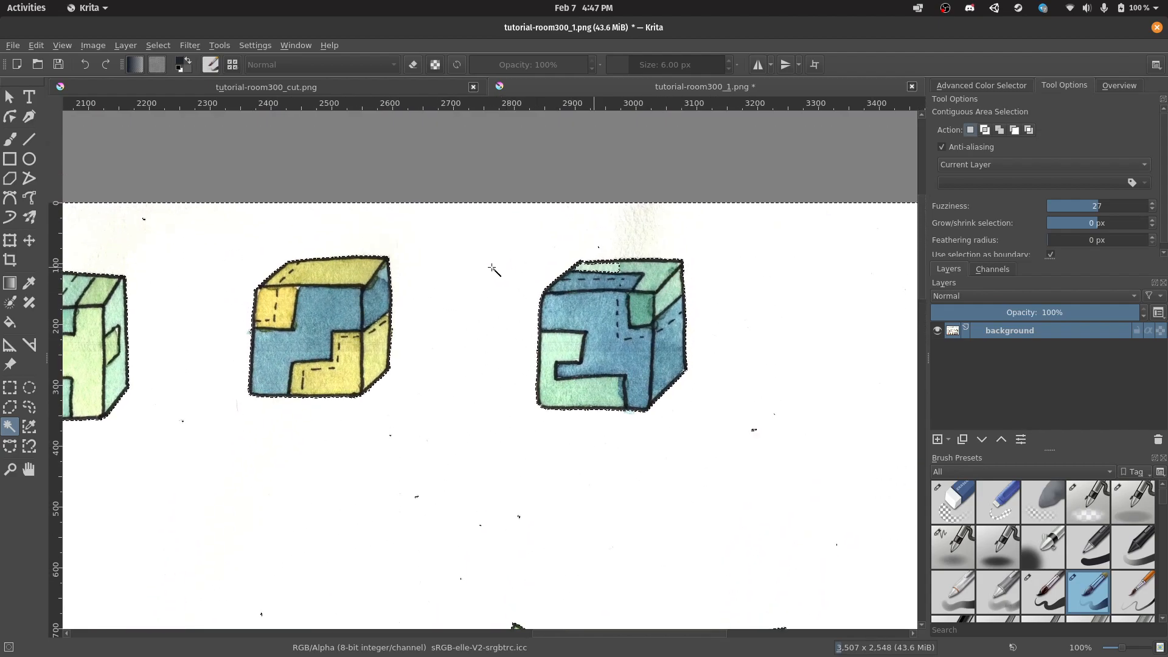
pyautogui.scroll(-6, 524, 269)
pyautogui.hscroll(-3, 524, 269)
pyautogui.scroll(-15, 633, 370)
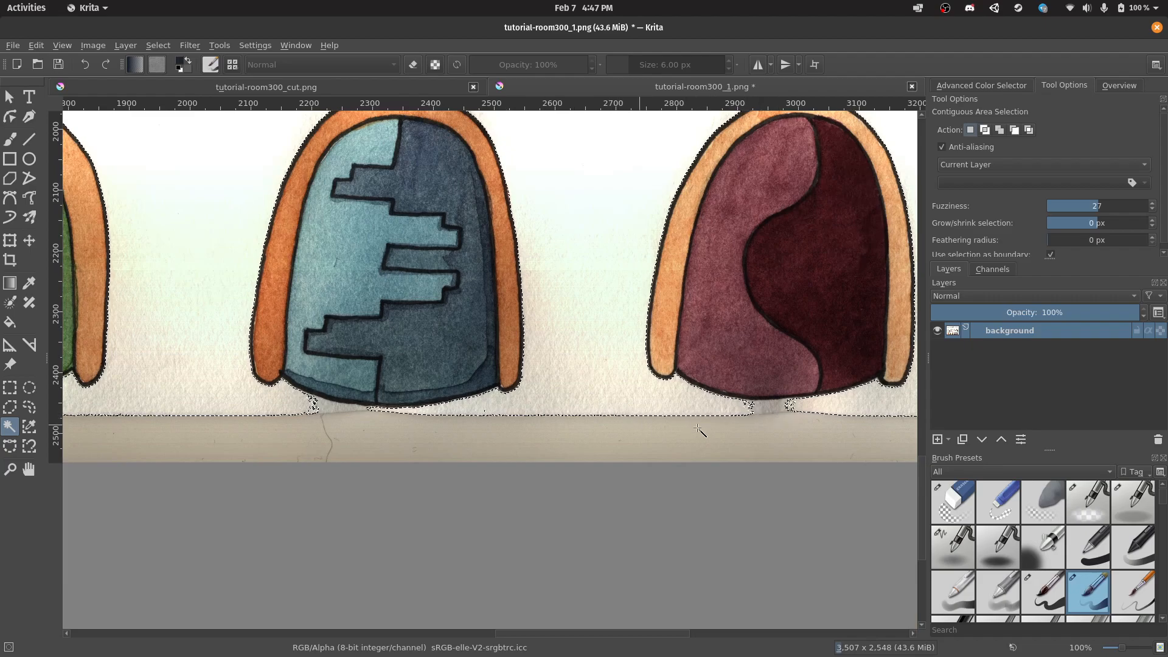
pyautogui.hscroll(3, 690, 429)
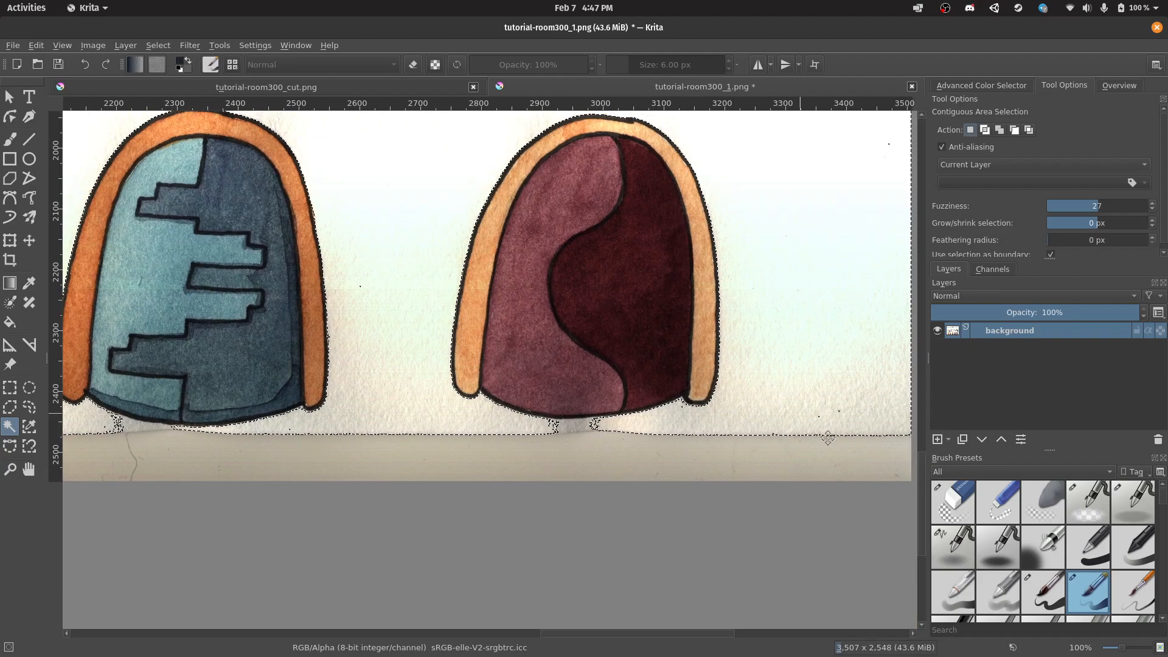
pyautogui.scroll(-3, 511, 197)
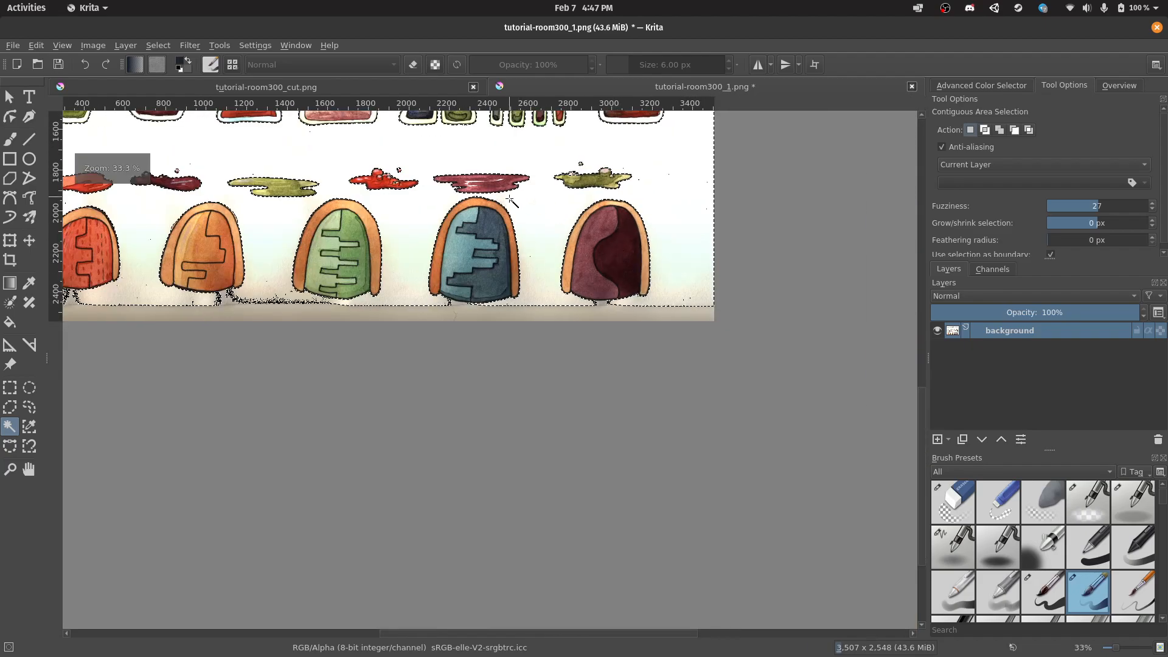
pyautogui.moveTo(511, 198); pyautogui.dragTo(702, 310)
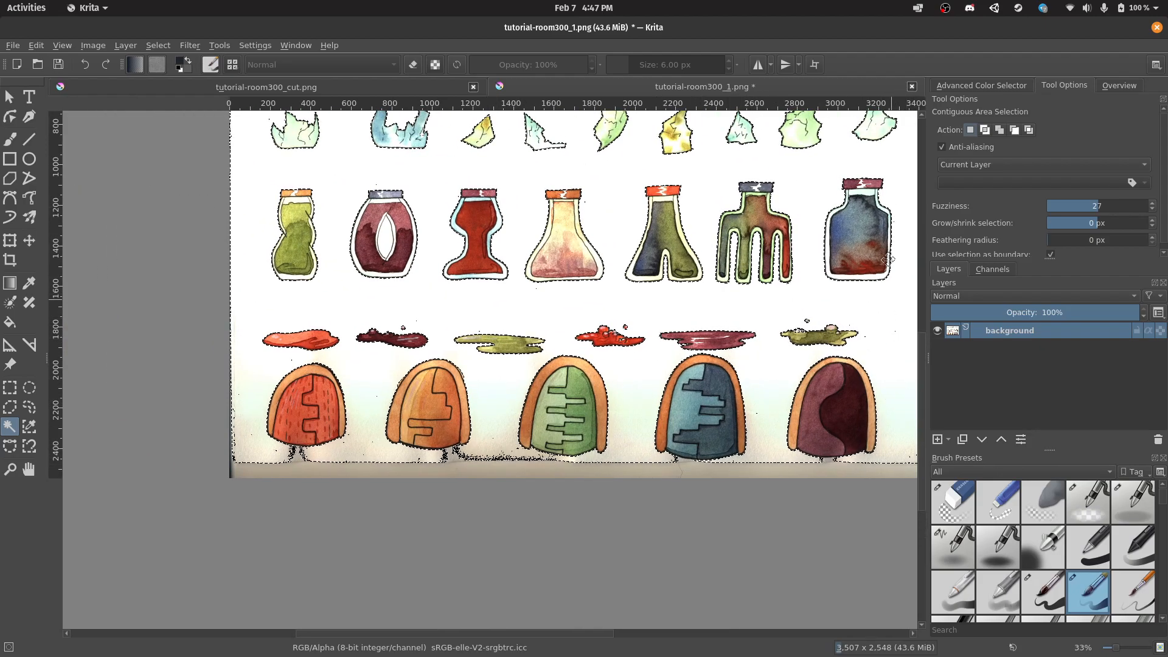
pyautogui.scroll(2, 729, 255)
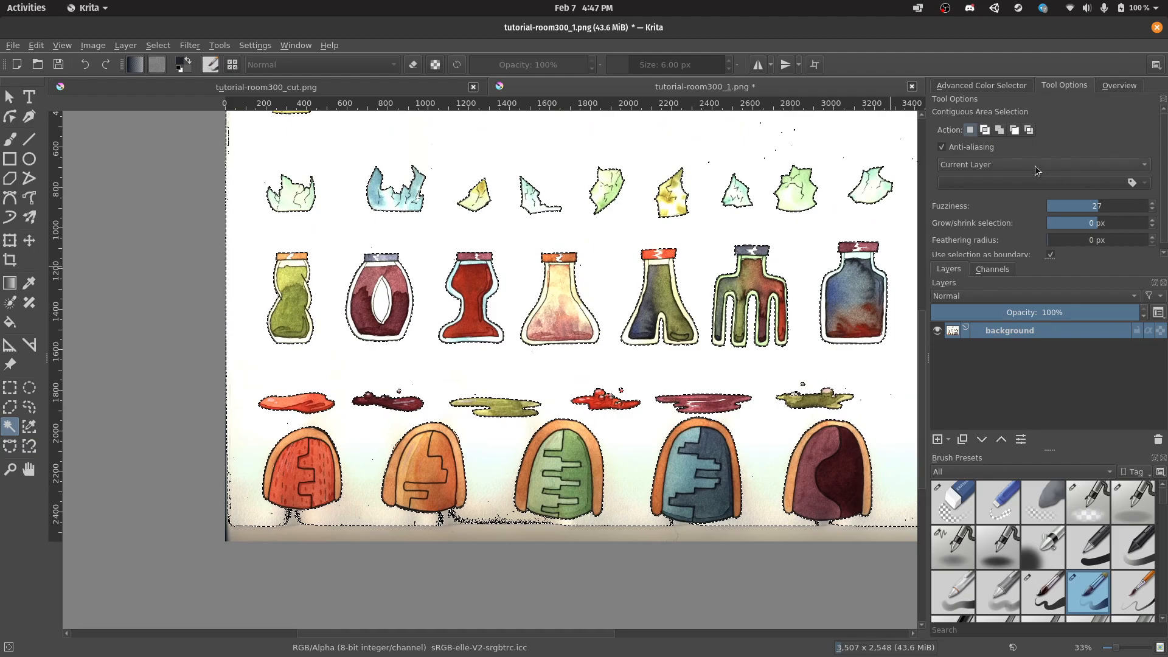
# Set the magic wand fuzziness to 26, deselect, and reselect the white paper background.
pyautogui.click(1151, 203)
pyautogui.scroll(-4, 1155, 210)
pyautogui.scroll(2, 1156, 205)
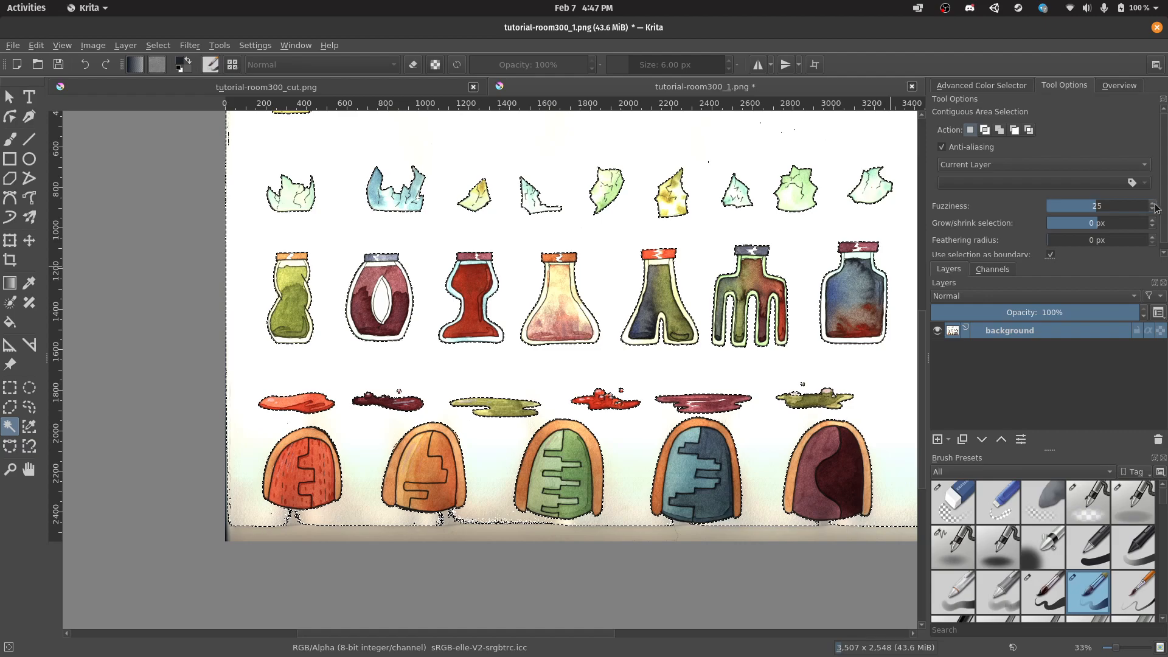
pyautogui.click(10, 387)
pyautogui.click(456, 377)
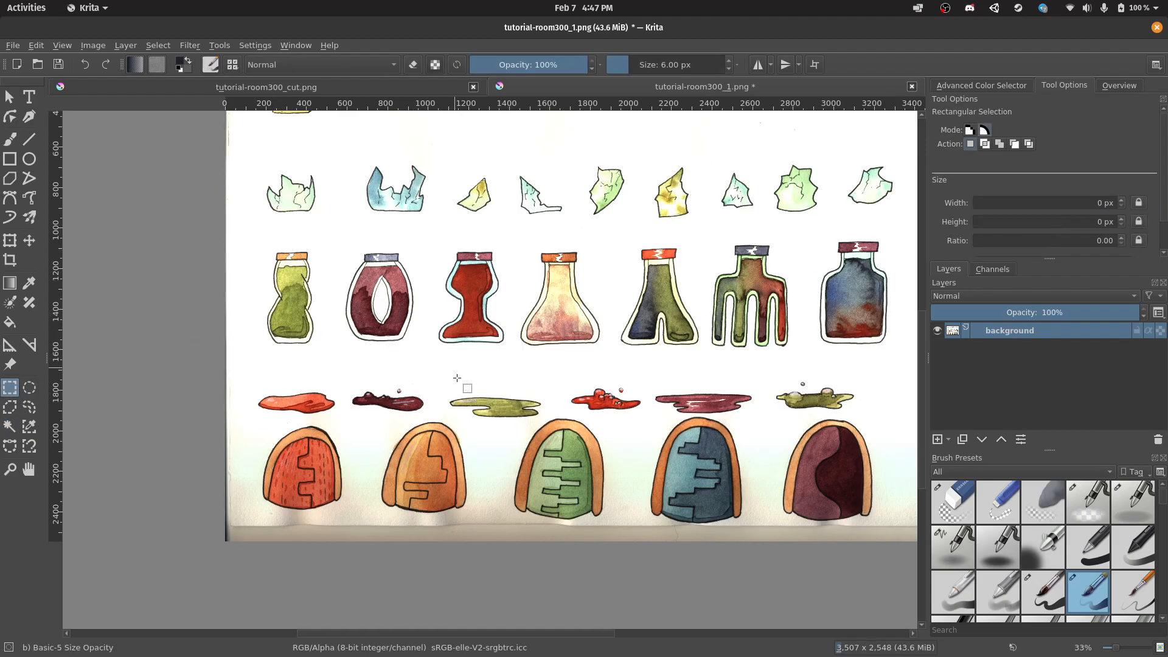
pyautogui.click(10, 426)
pyautogui.click(614, 232)
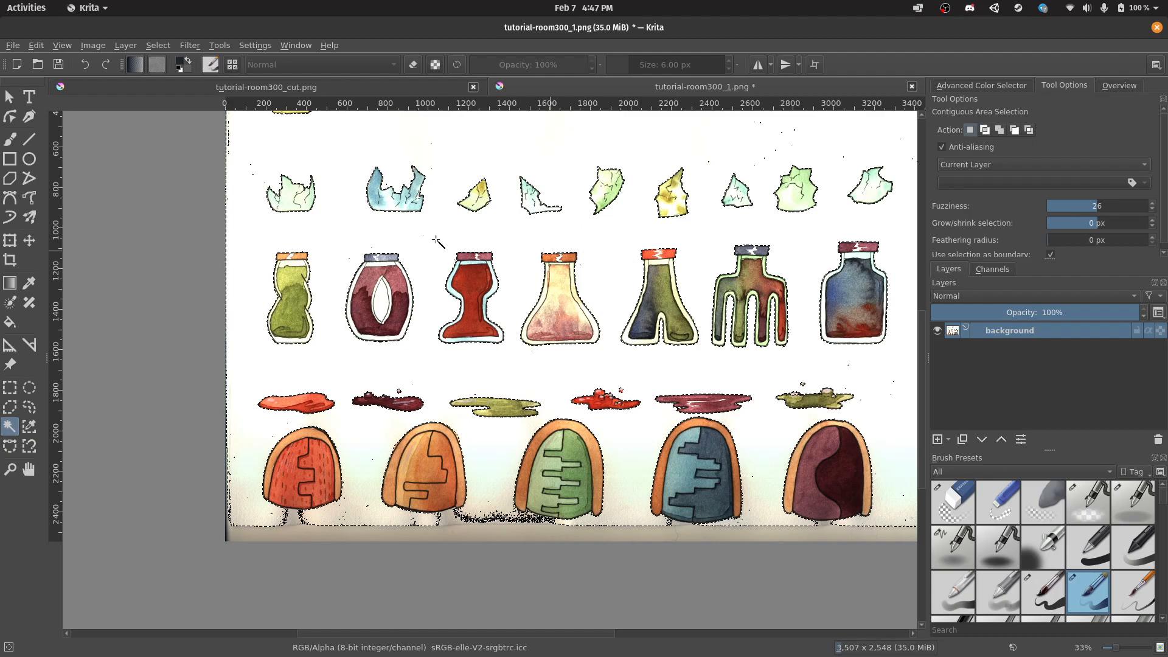
# Zoom and pan across the sheet to inspect the fuzziness-26 selection edges around every sprite.
pyautogui.scroll(3, 578, 182)
pyautogui.scroll(4, 281, 221)
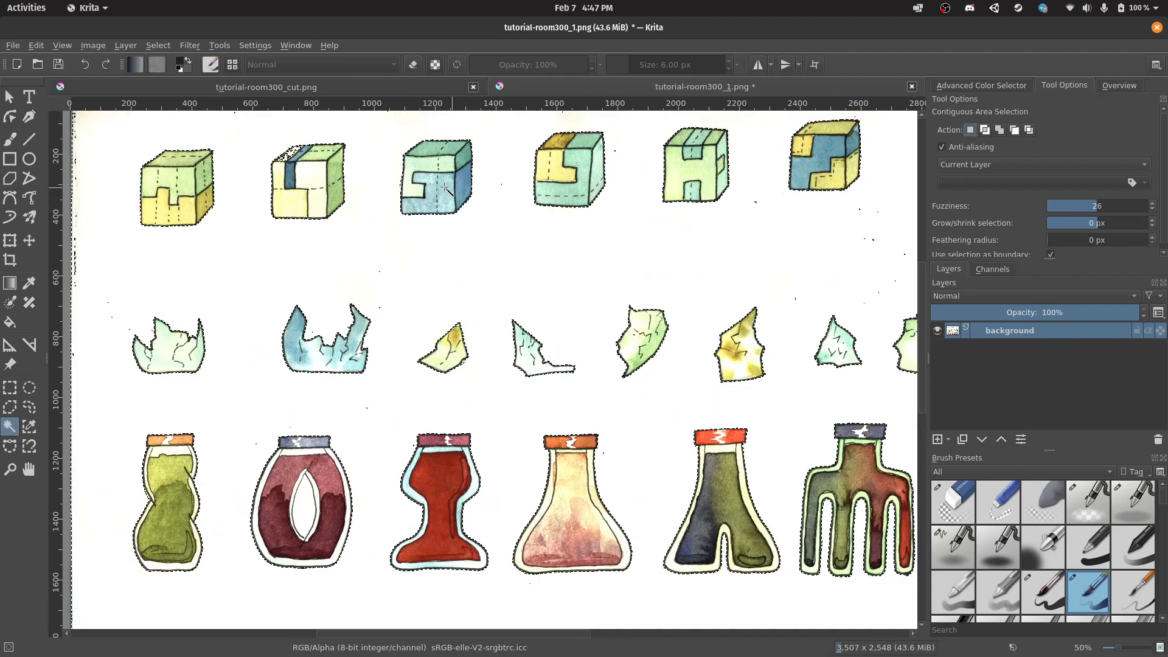
pyautogui.scroll(-3, 529, 457)
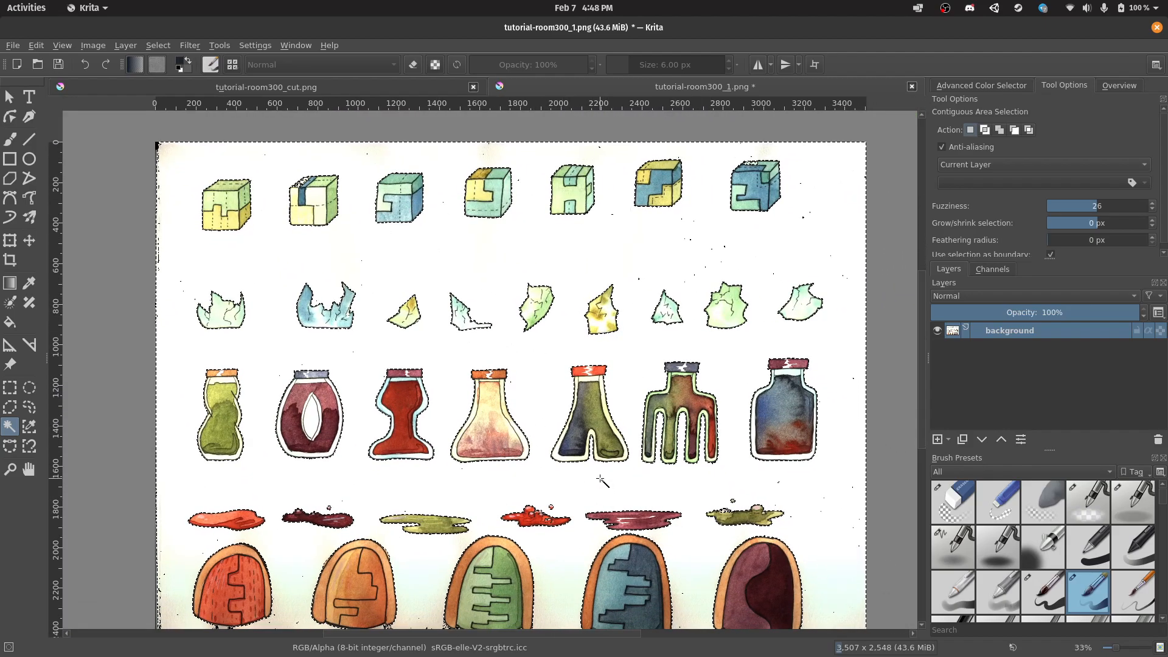
pyautogui.scroll(2, 347, 239)
pyautogui.scroll(3, 347, 239)
pyautogui.hscroll(-2, 347, 240)
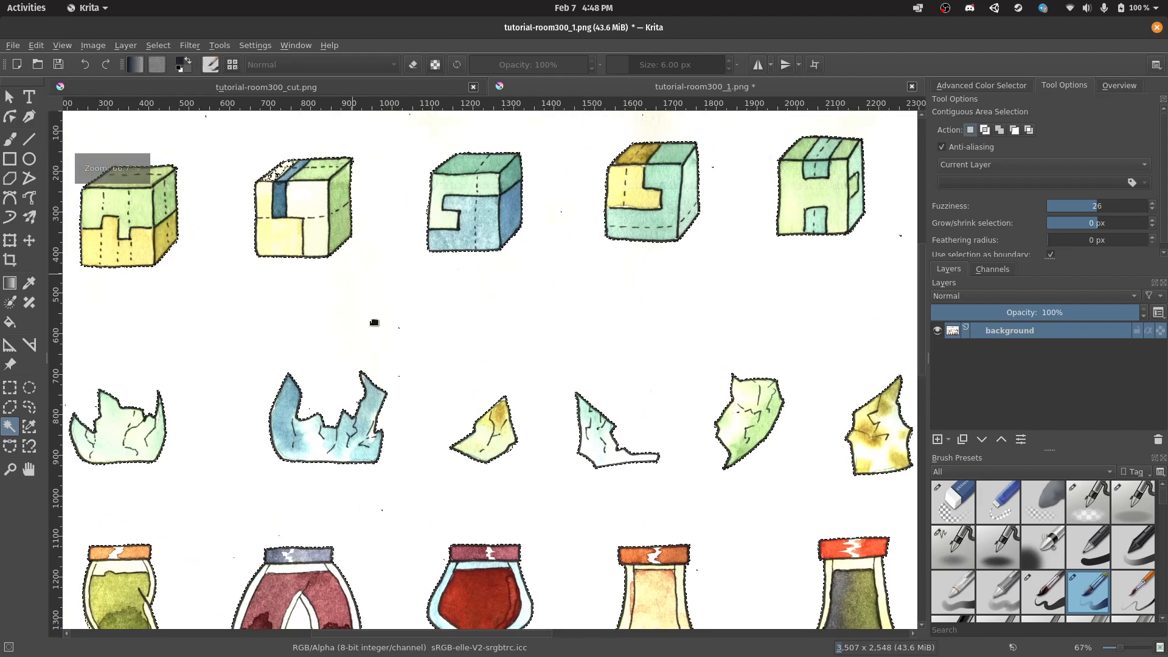
pyautogui.scroll(2, 307, 265)
pyautogui.hscroll(-2, 307, 265)
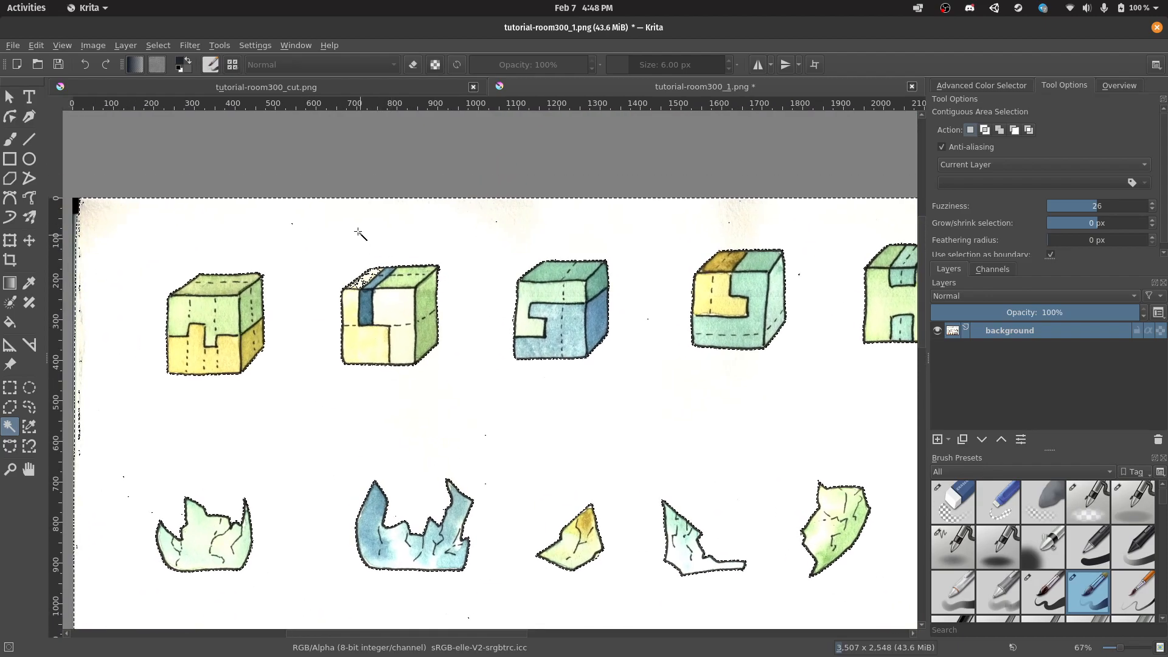
pyautogui.scroll(3, 355, 226)
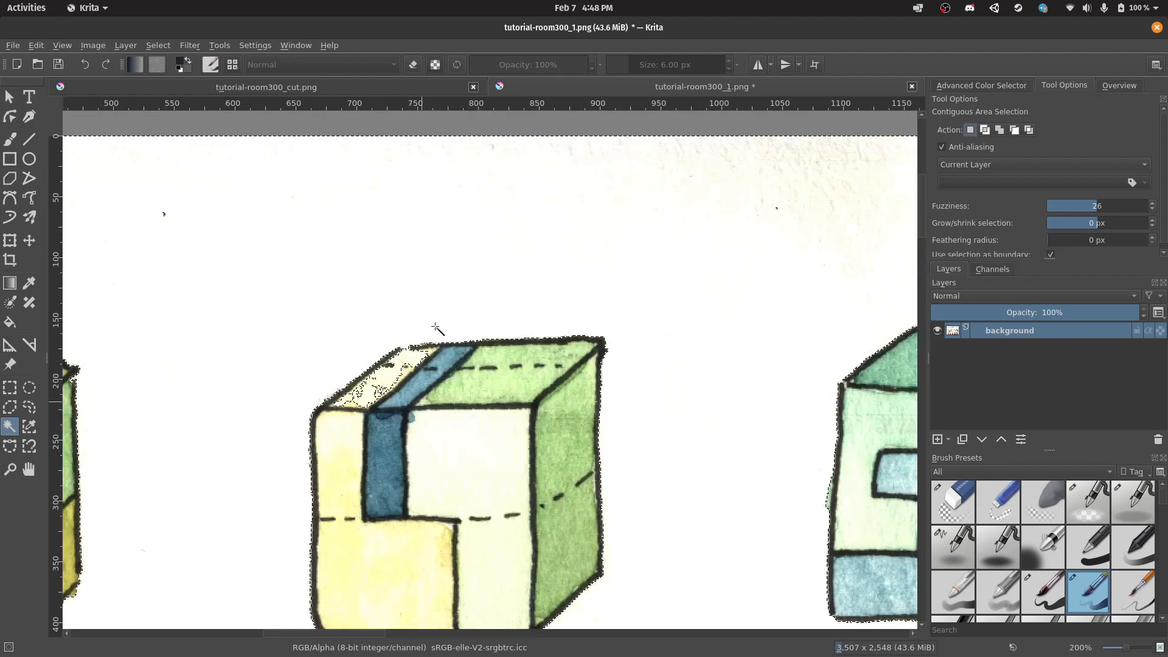
pyautogui.scroll(-5, 573, 455)
pyautogui.scroll(-4, 574, 455)
pyautogui.hscroll(4, 574, 455)
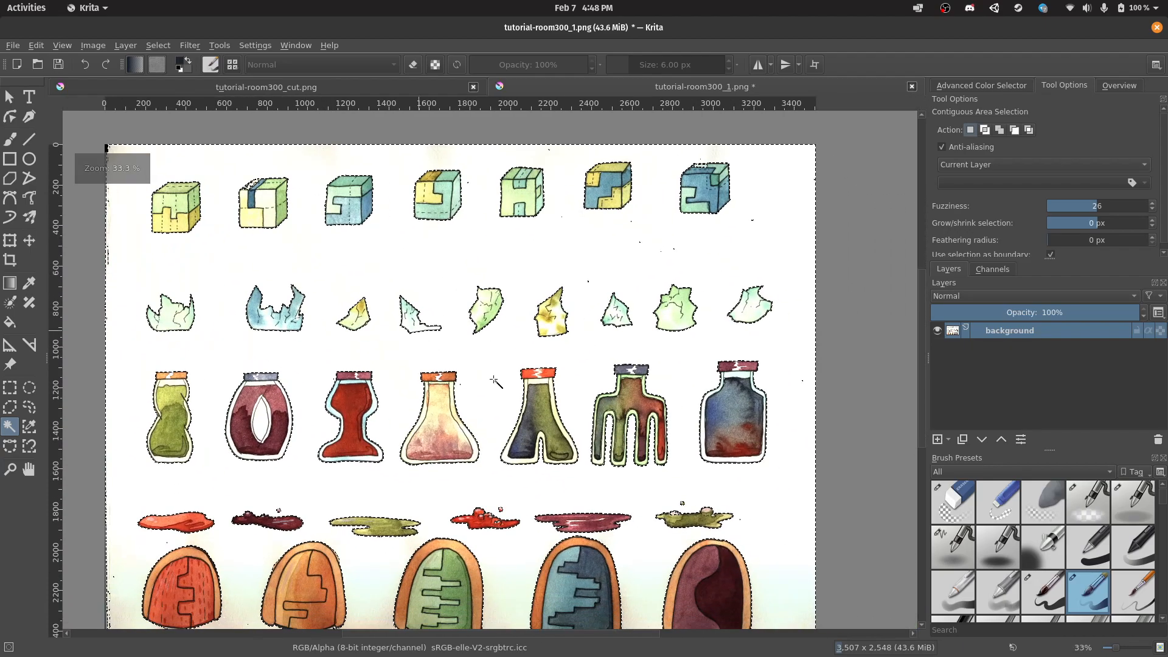
pyautogui.scroll(-2, 523, 426)
pyautogui.hscroll(-2, 475, 396)
pyautogui.scroll(4, 475, 397)
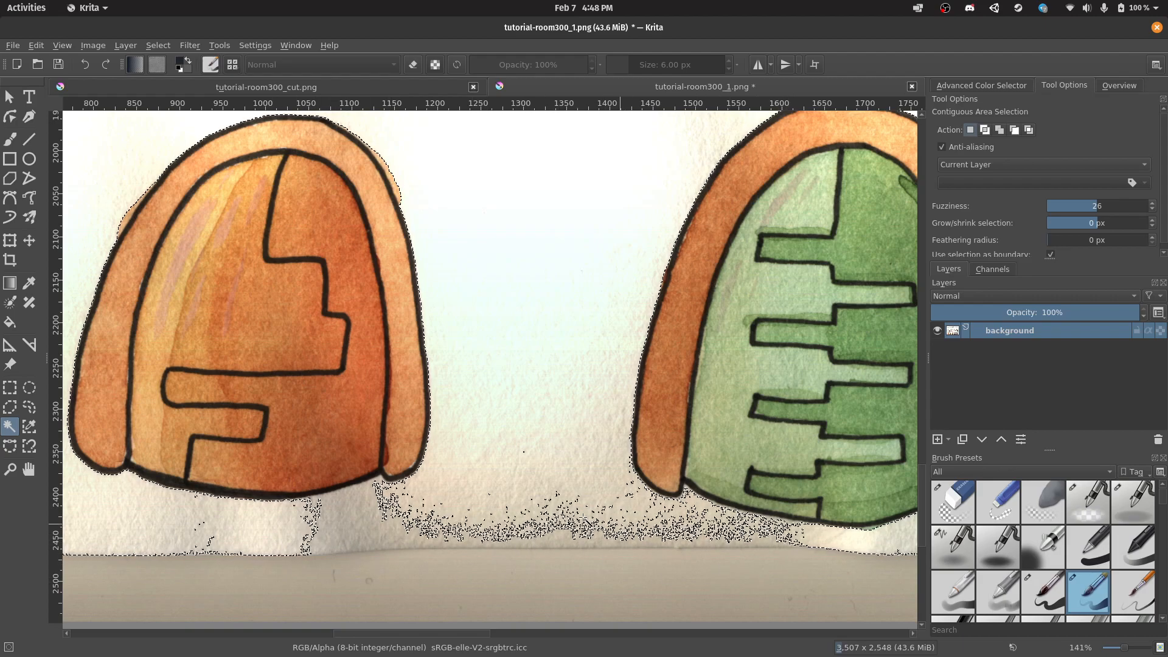
pyautogui.scroll(-4, 466, 331)
pyautogui.scroll(-1, 465, 331)
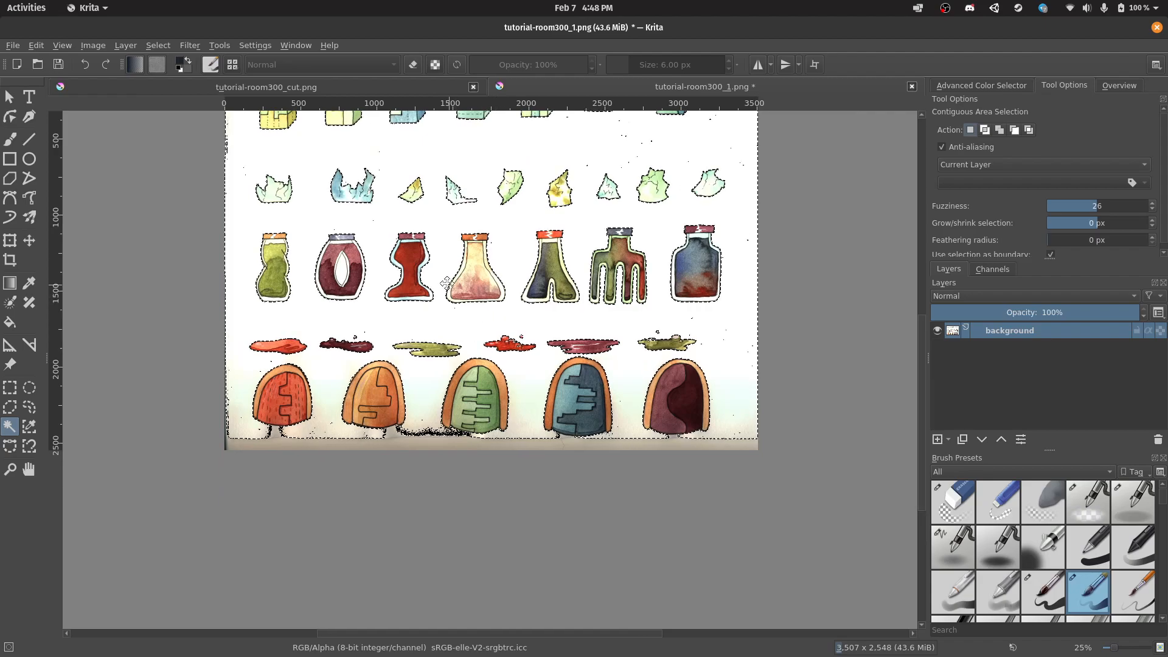
pyautogui.scroll(-1, 447, 283)
pyautogui.scroll(4, 365, 426)
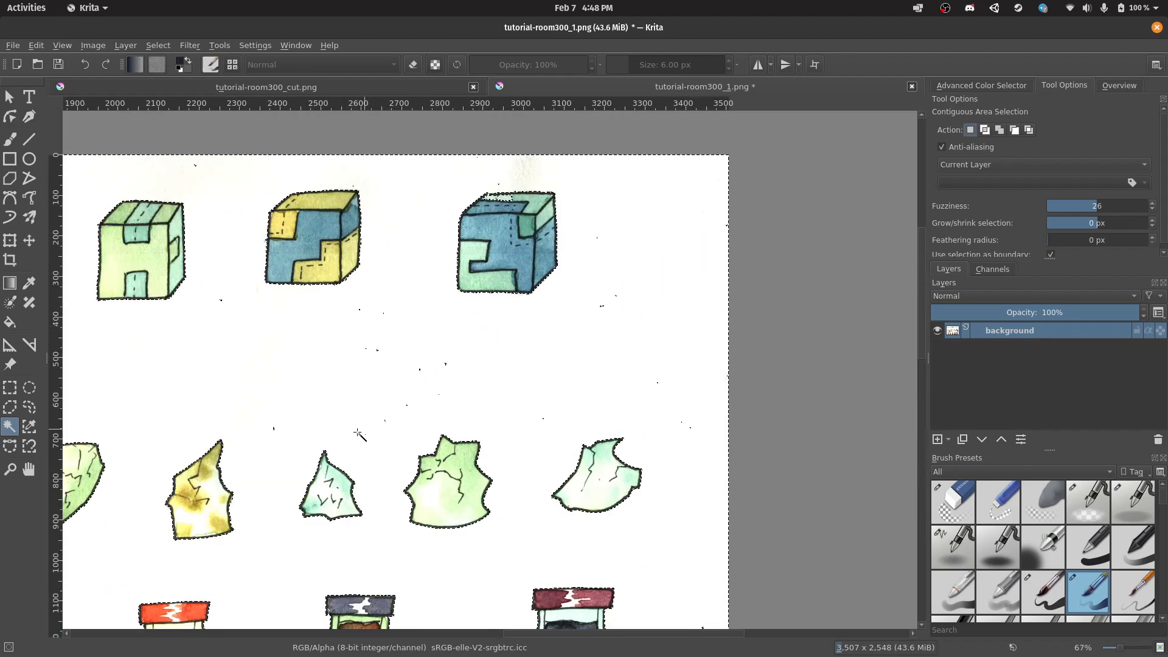
pyautogui.hscroll(-5, 485, 374)
pyautogui.scroll(-1, 485, 373)
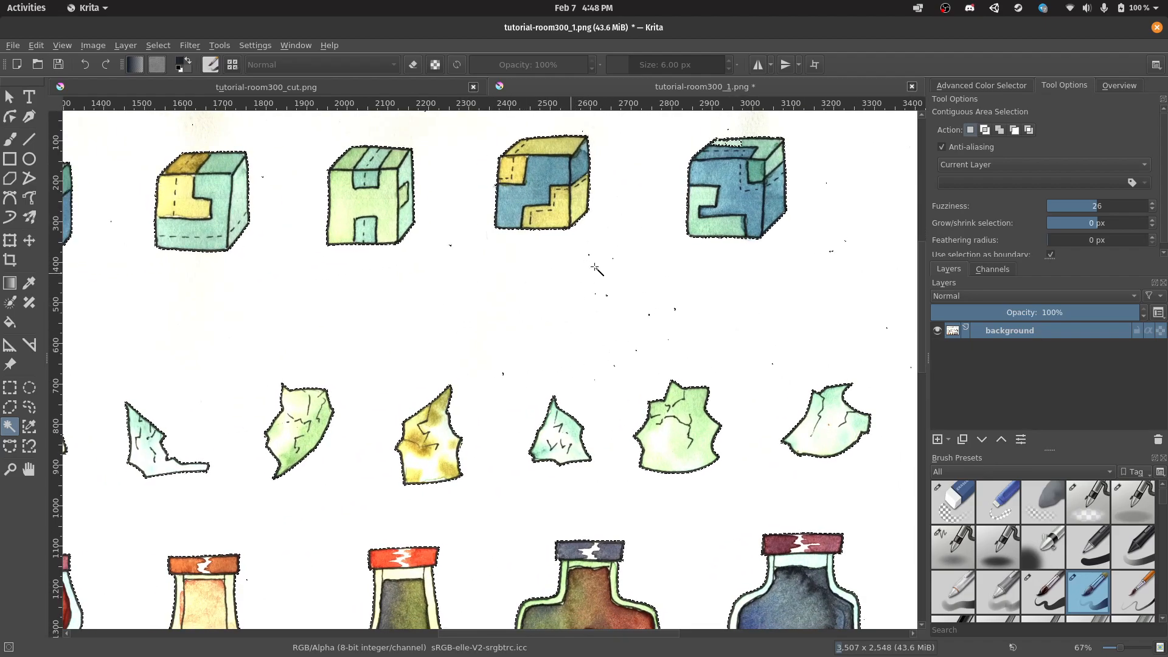
pyautogui.scroll(-2, 593, 292)
pyautogui.scroll(-1, 629, 289)
pyautogui.hscroll(-1, 628, 288)
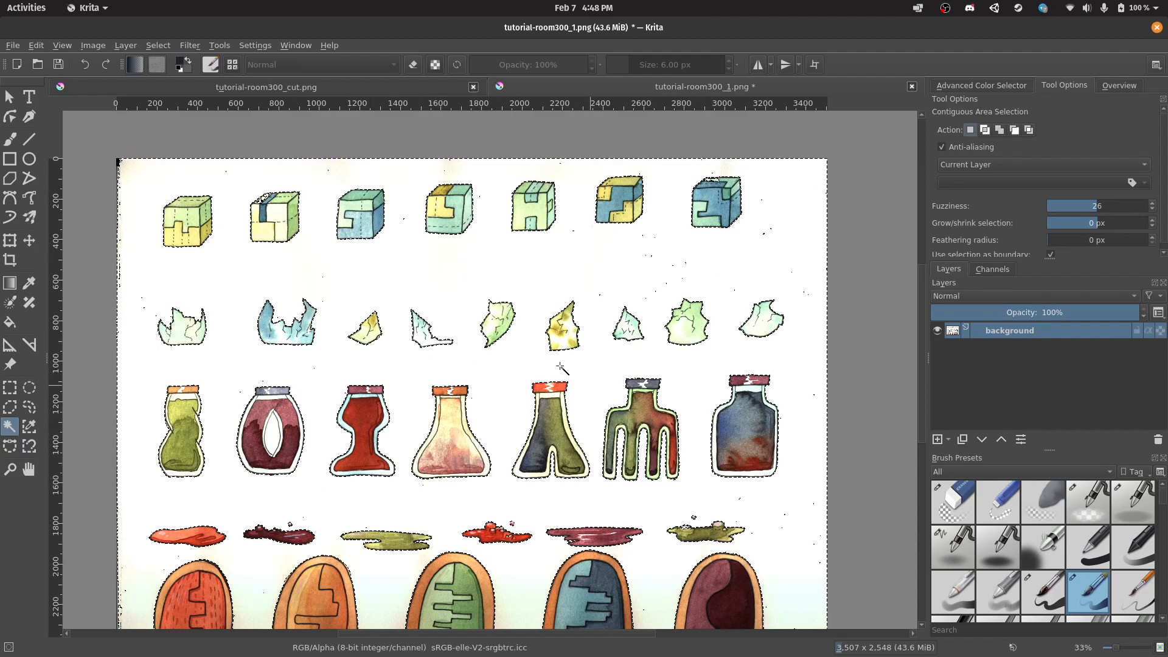
# Duplicate the background layer and rename the copy 'adjust'.
pyautogui.scroll(-3, 565, 369)
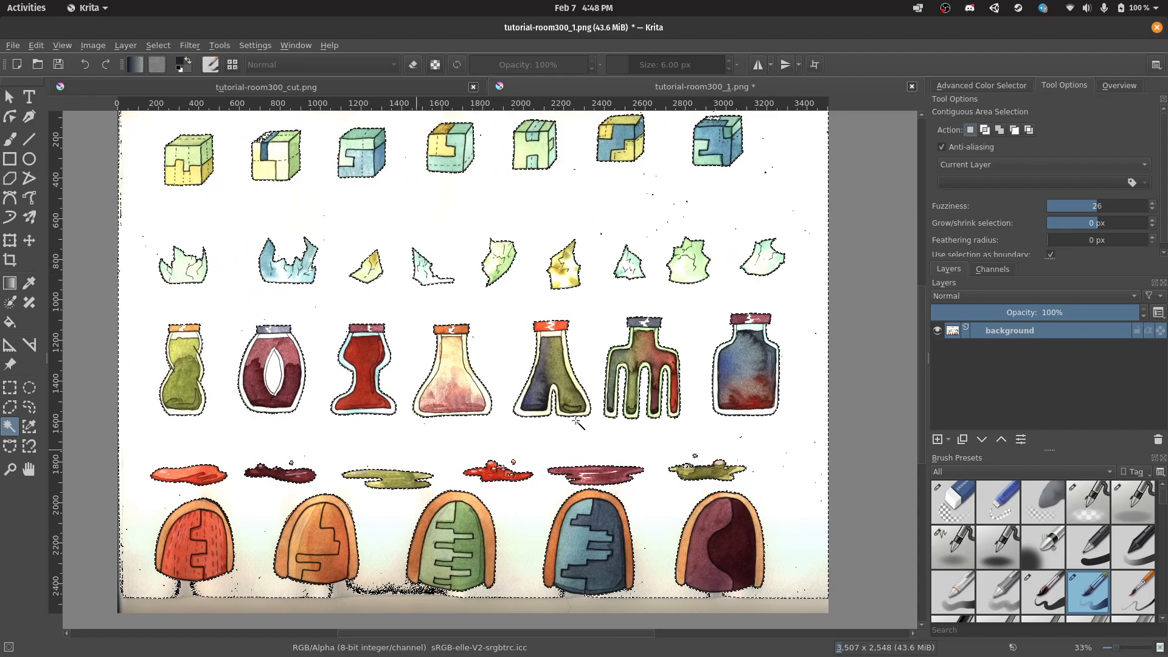
pyautogui.rightClick(1020, 332)
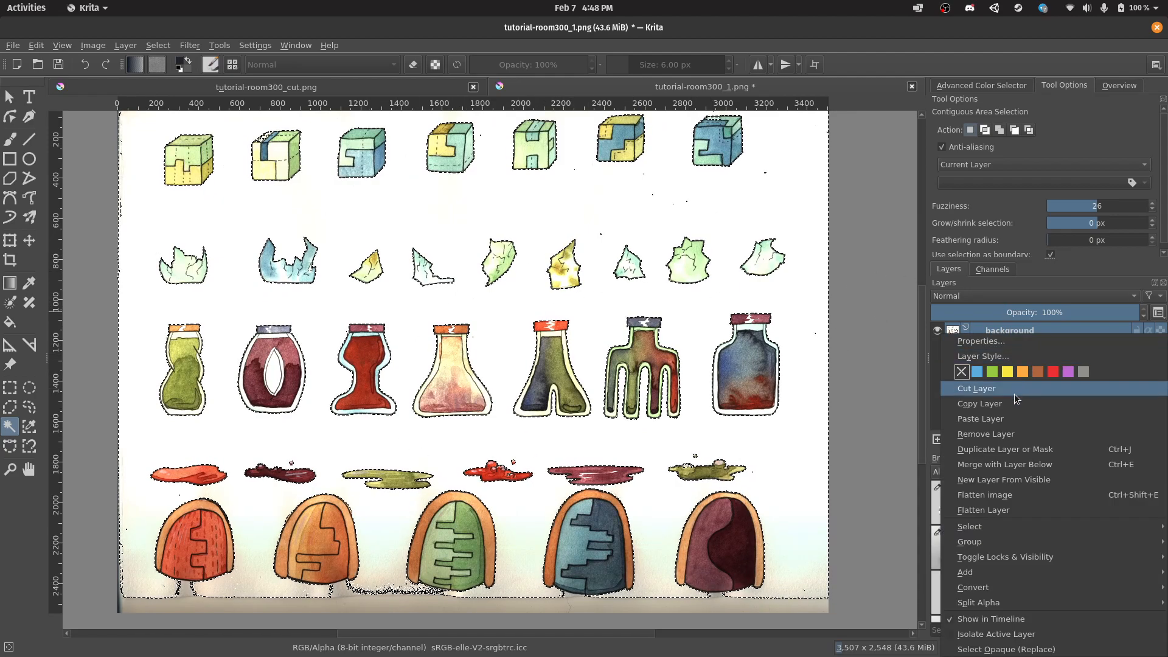
pyautogui.click(1012, 450)
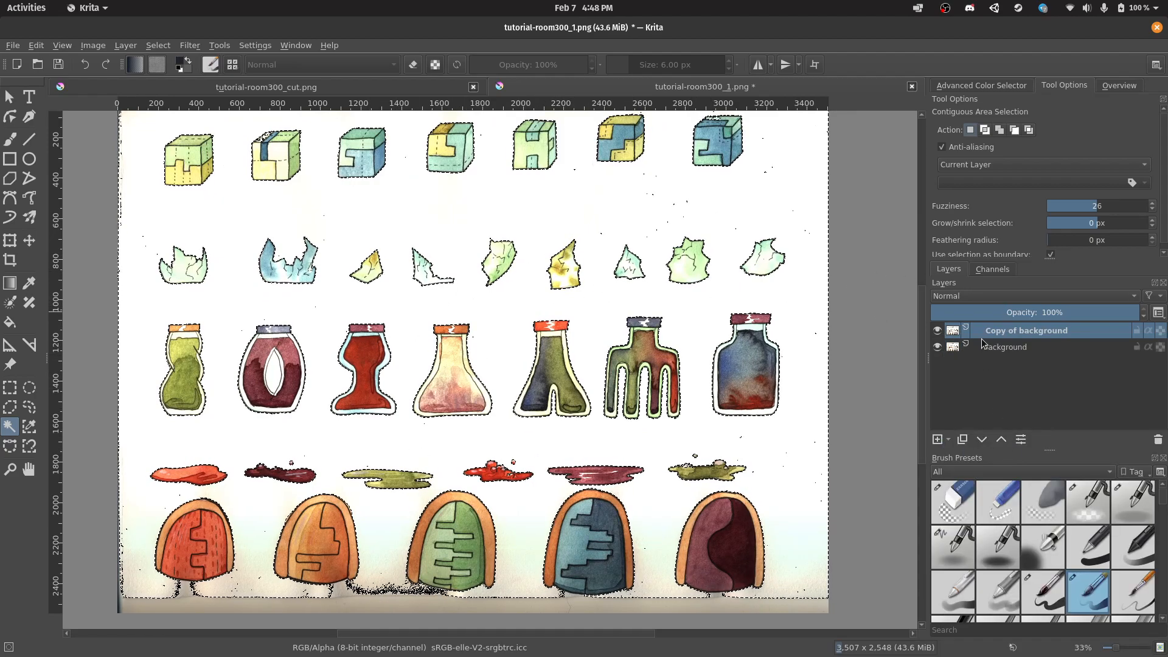
pyautogui.doubleClick(1040, 334)
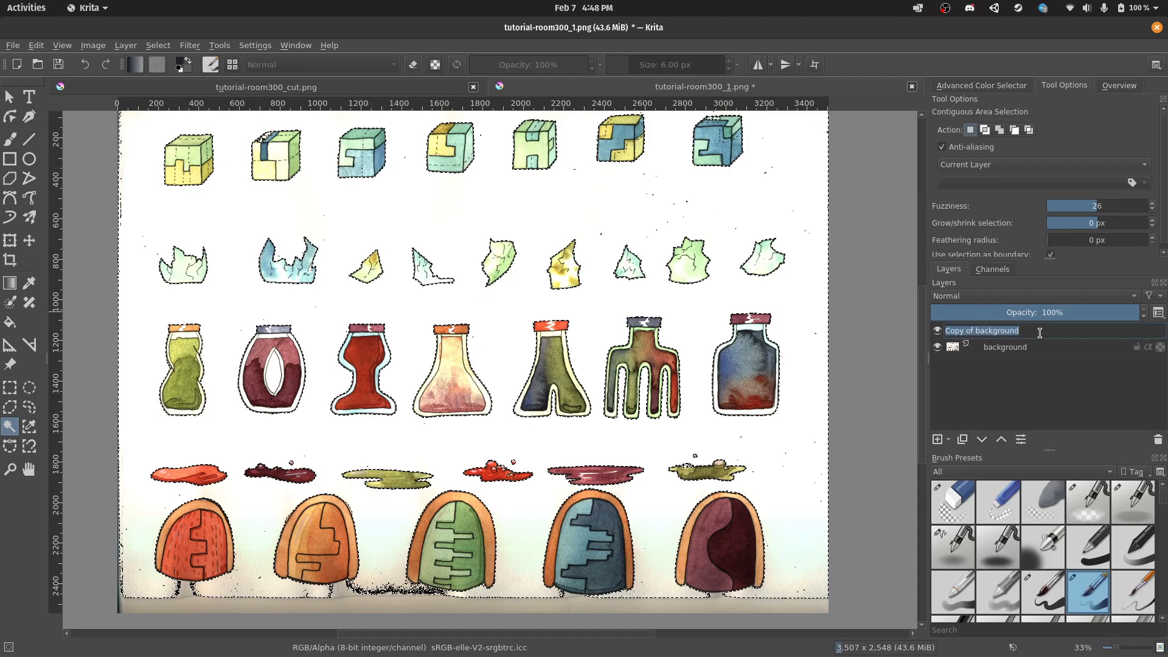
pyautogui.write('adjust')
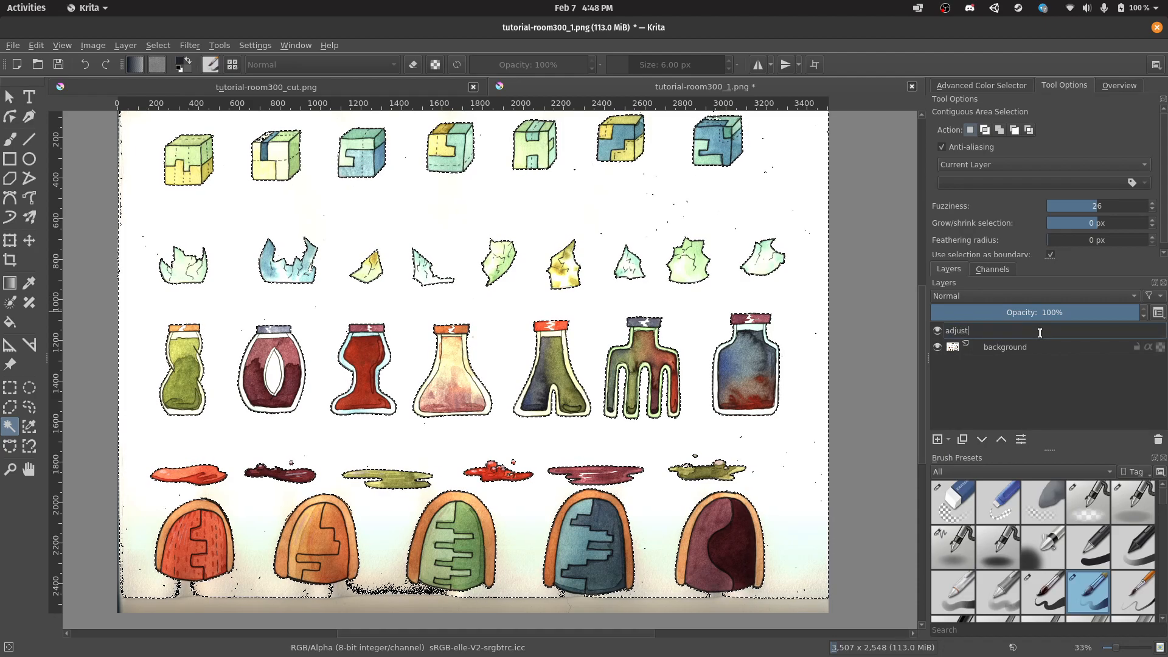
pyautogui.press('Return')
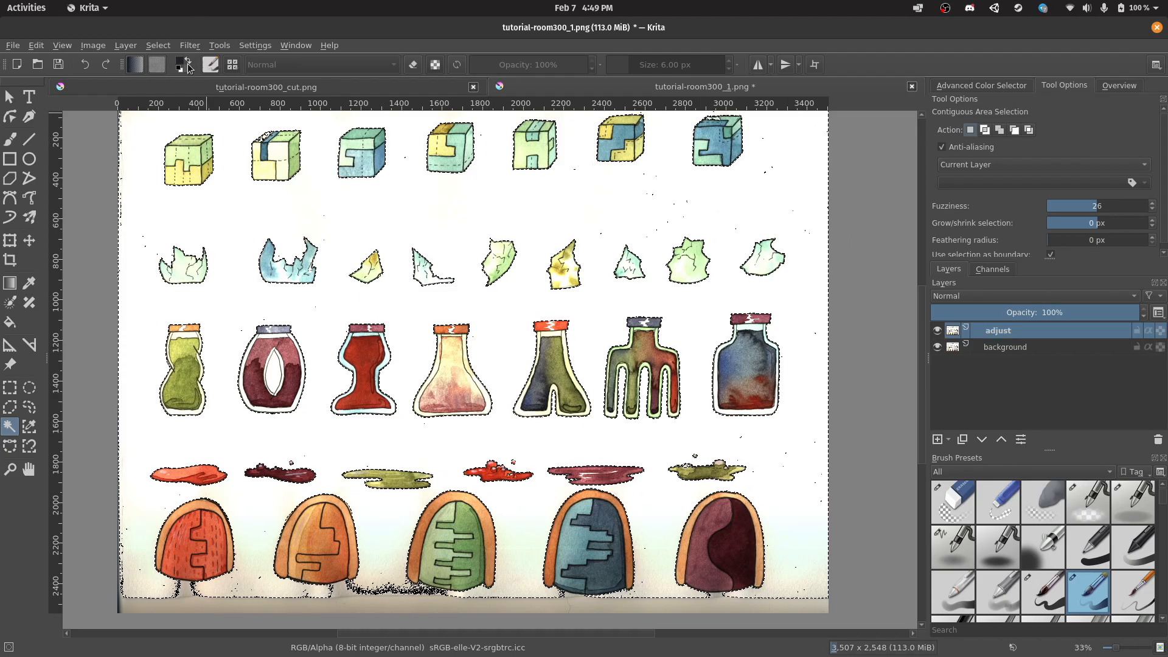
# Deselect, then apply a Color Adjustment curve with white point at input 151 and black point at 91.
pyautogui.hotkey('ctrl', 'r')
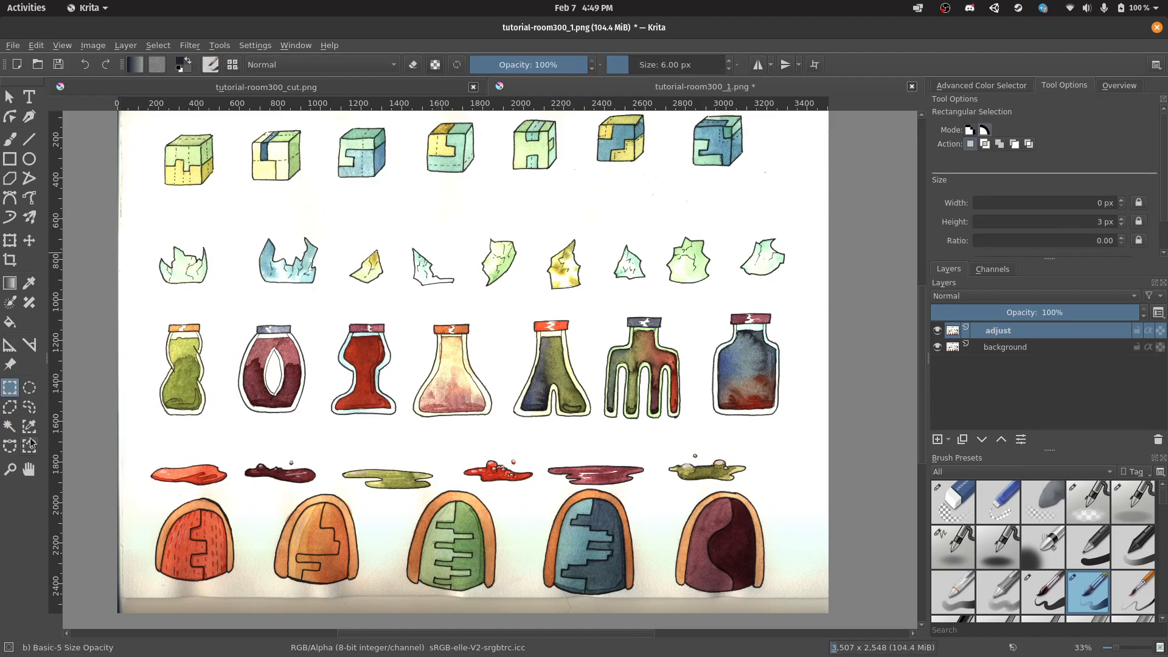
pyautogui.click(10, 425)
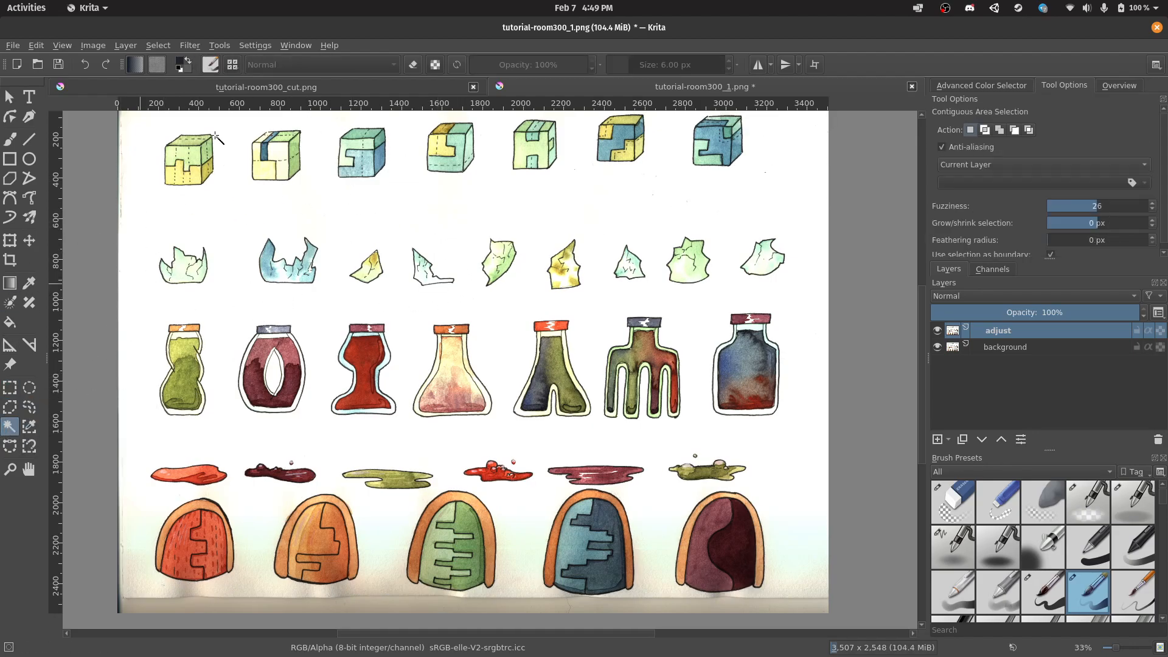
pyautogui.click(190, 48)
pyautogui.moveTo(225, 92)
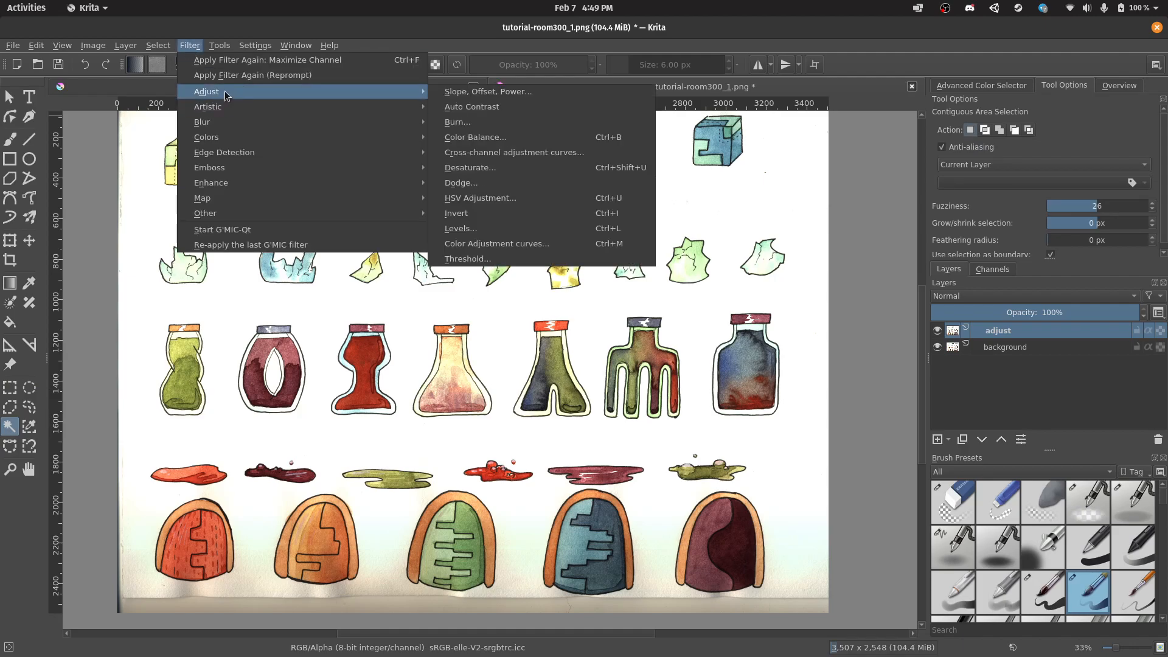
pyautogui.click(511, 244)
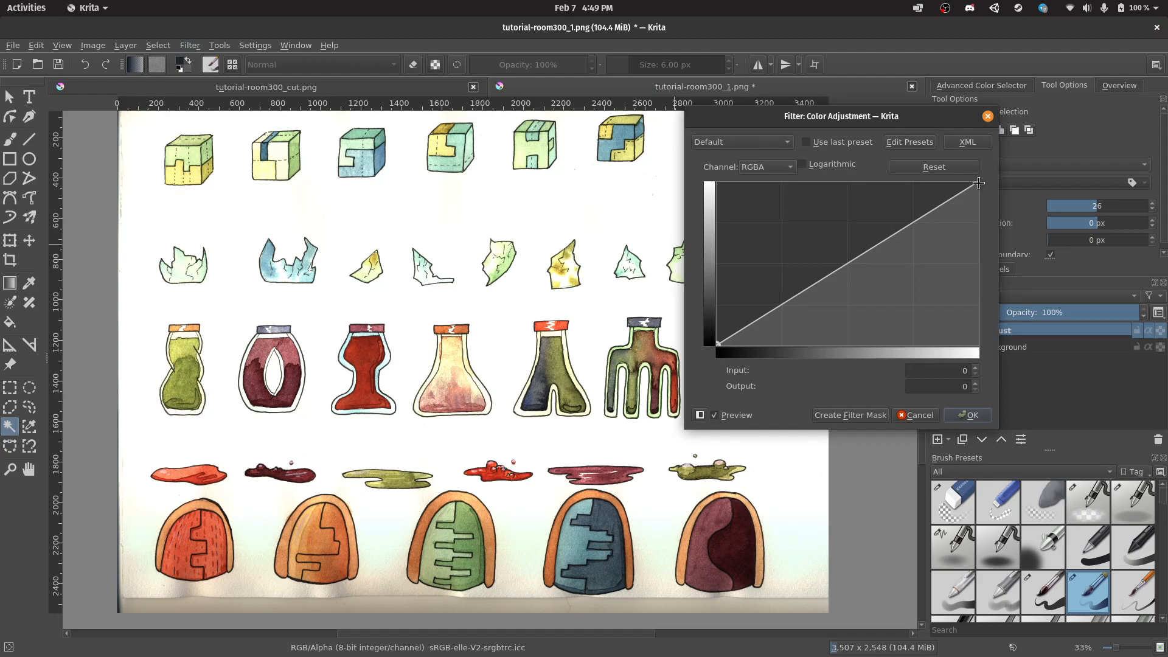
pyautogui.moveTo(977, 184); pyautogui.dragTo(864, 180)
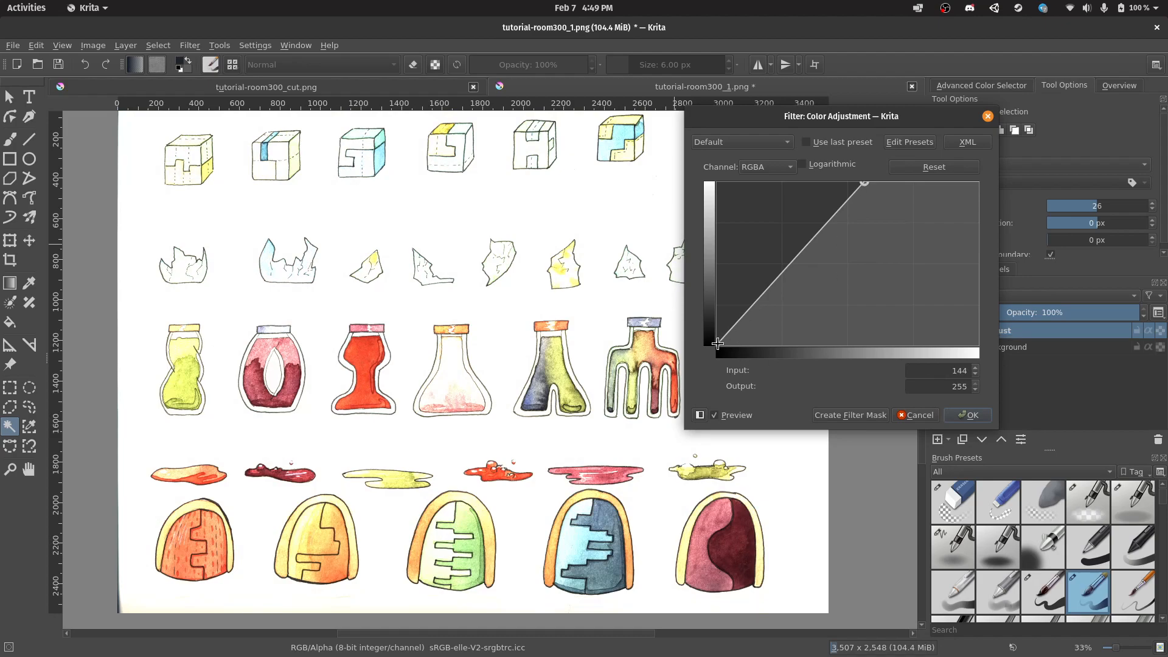
pyautogui.moveTo(718, 345); pyautogui.dragTo(796, 350)
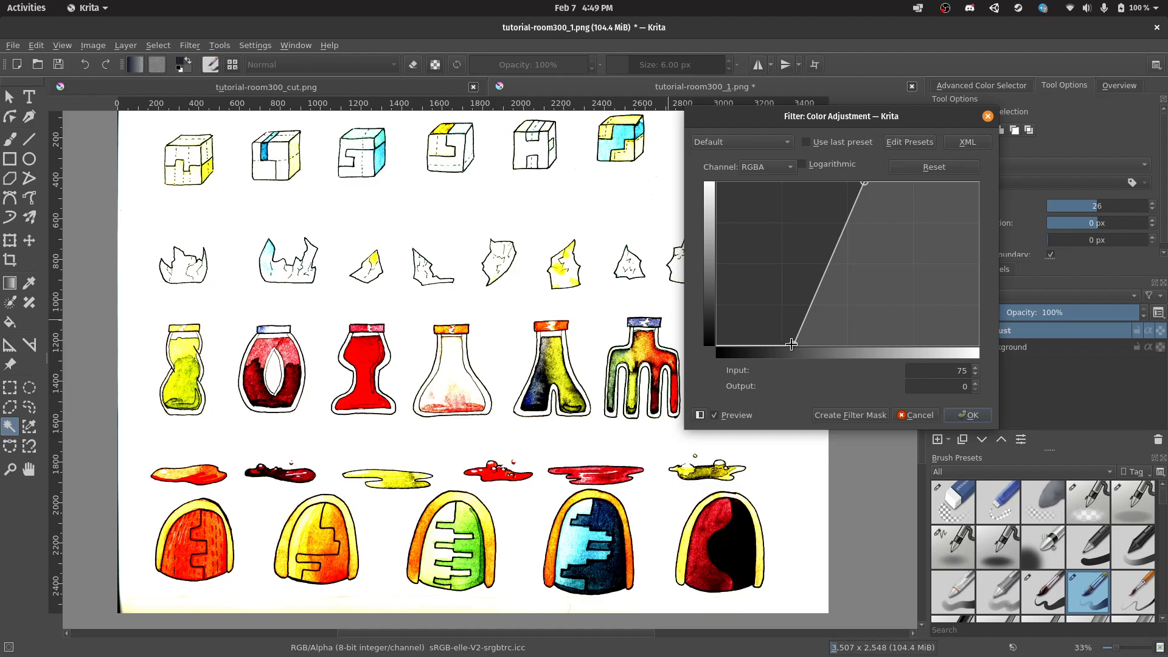
pyautogui.moveTo(794, 351); pyautogui.dragTo(811, 345)
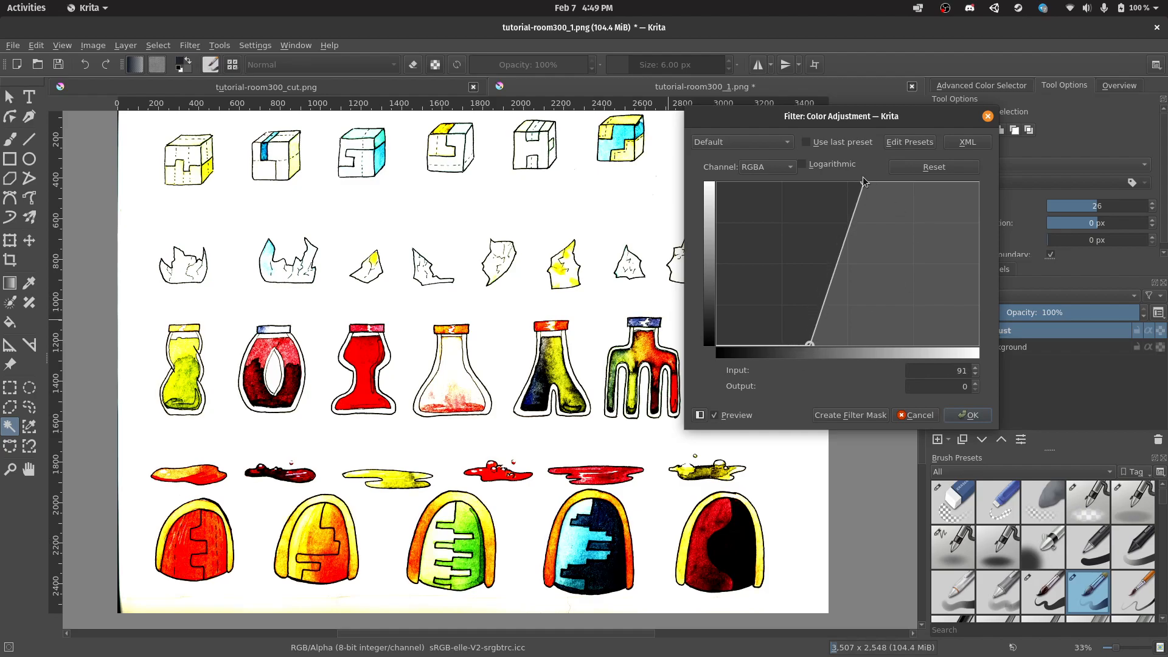
pyautogui.moveTo(866, 188); pyautogui.dragTo(834, 177)
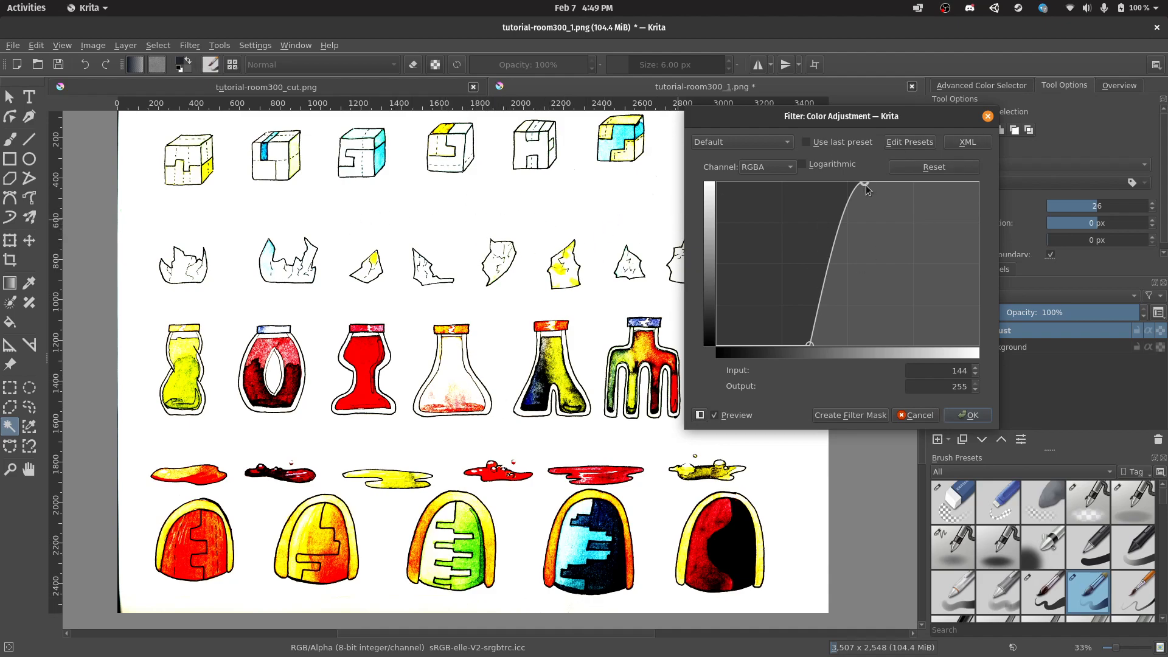
pyautogui.moveTo(867, 182); pyautogui.dragTo(871, 182)
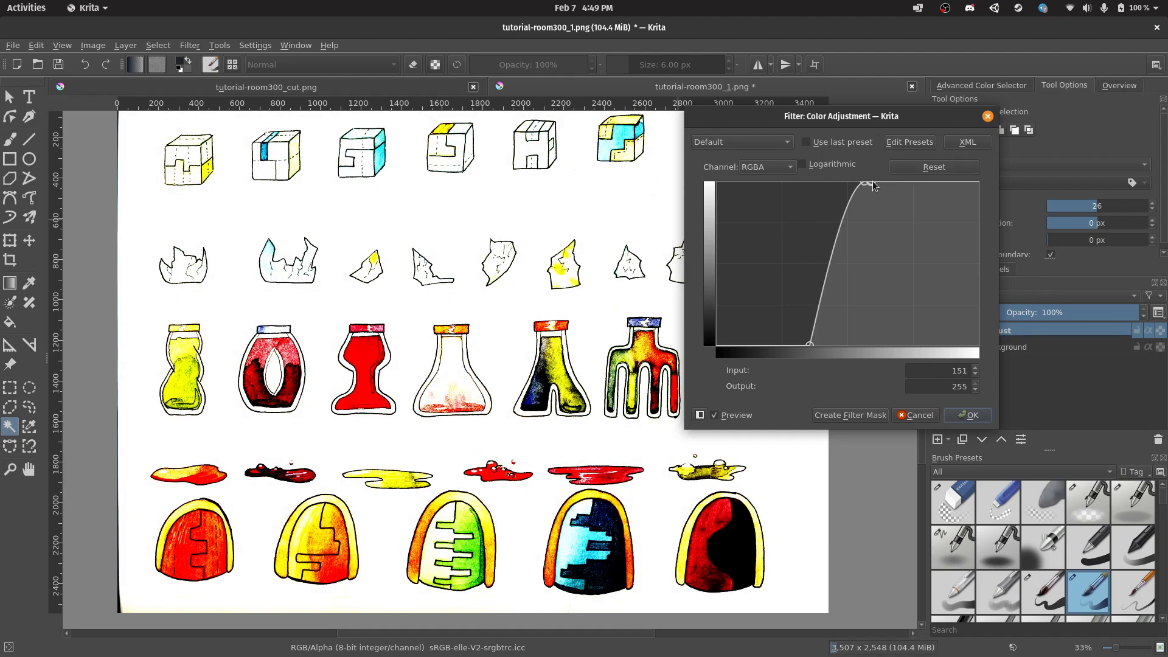
pyautogui.click(975, 415)
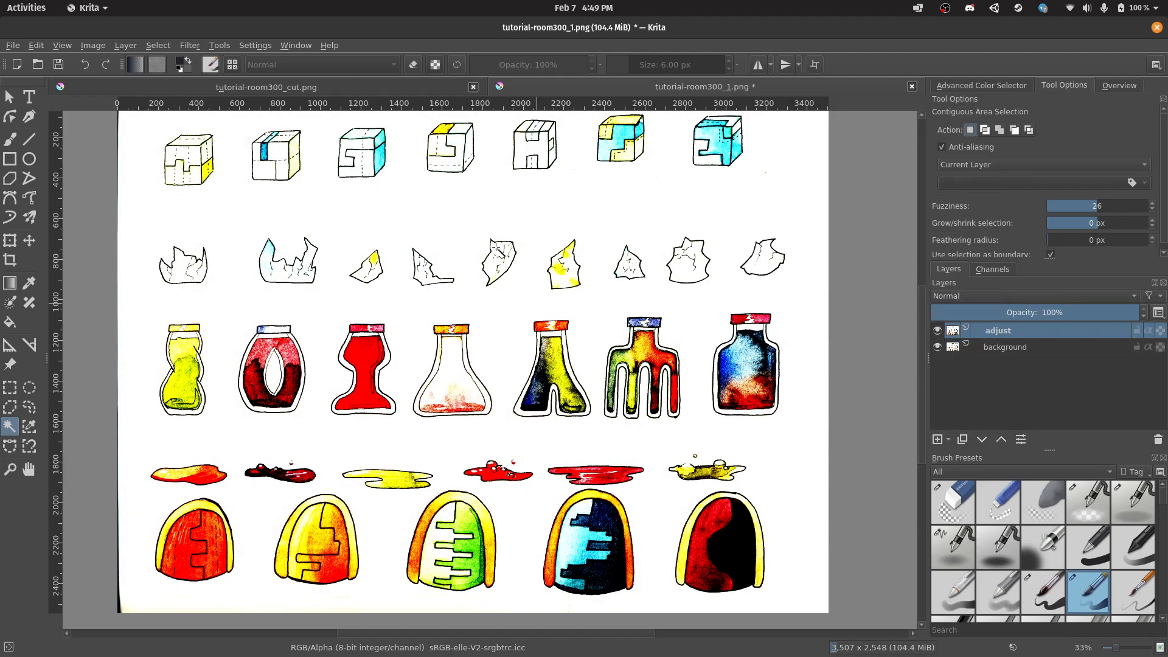
# Select the brightened paper on the adjust layer at fuzziness 26 and zoom to 33% to check it.
pyautogui.click(552, 308)
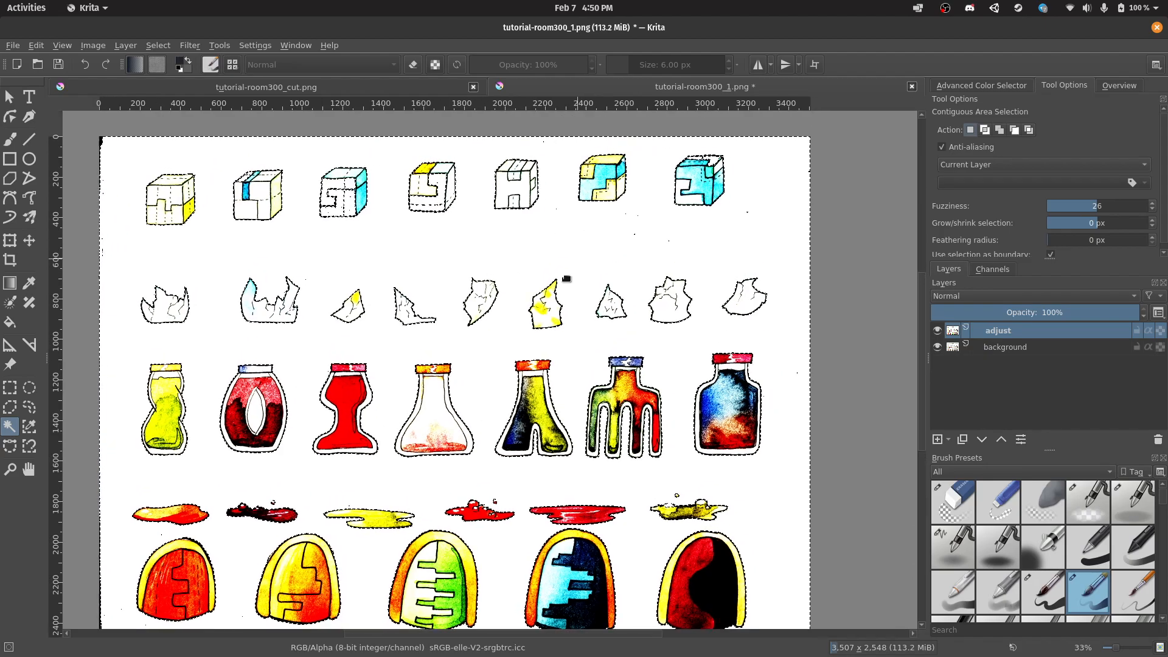
pyautogui.scroll(2, 802, 238)
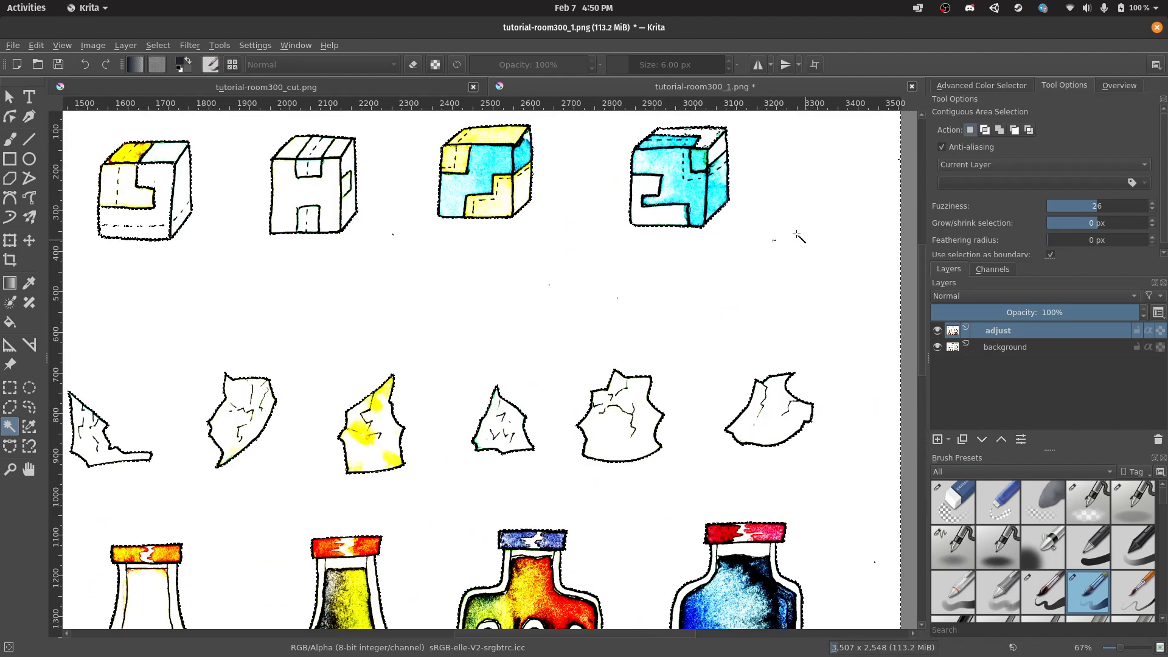
pyautogui.scroll(-2, 555, 322)
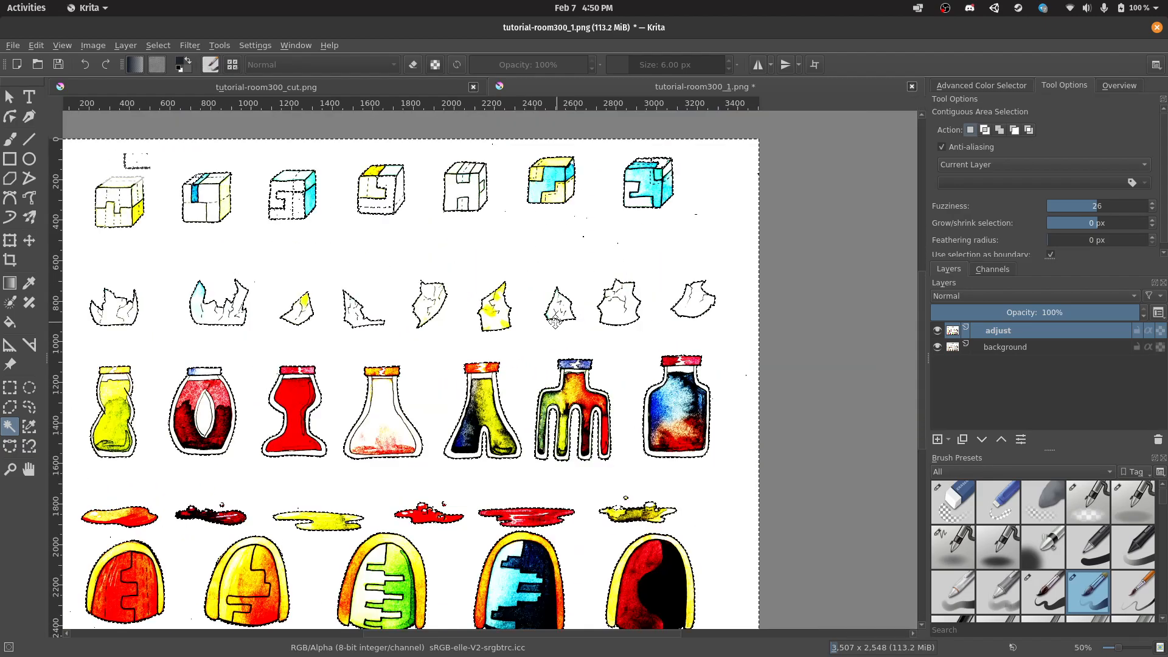
pyautogui.scroll(-3, 554, 320)
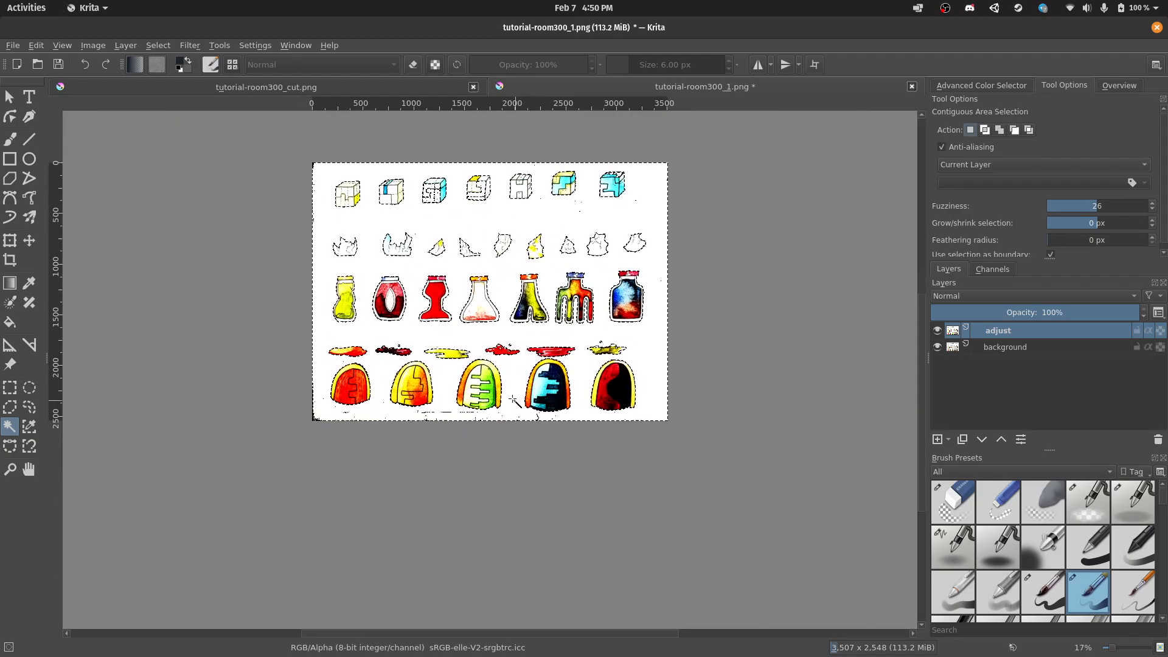
pyautogui.scroll(2, 516, 446)
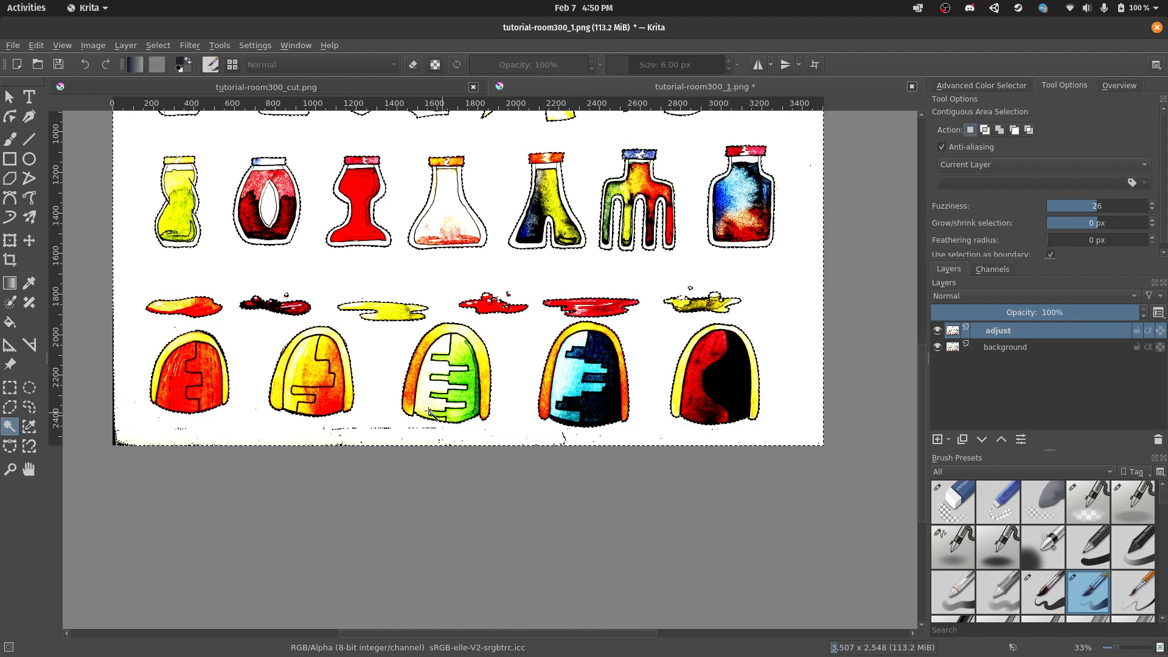
pyautogui.scroll(3, 397, 437)
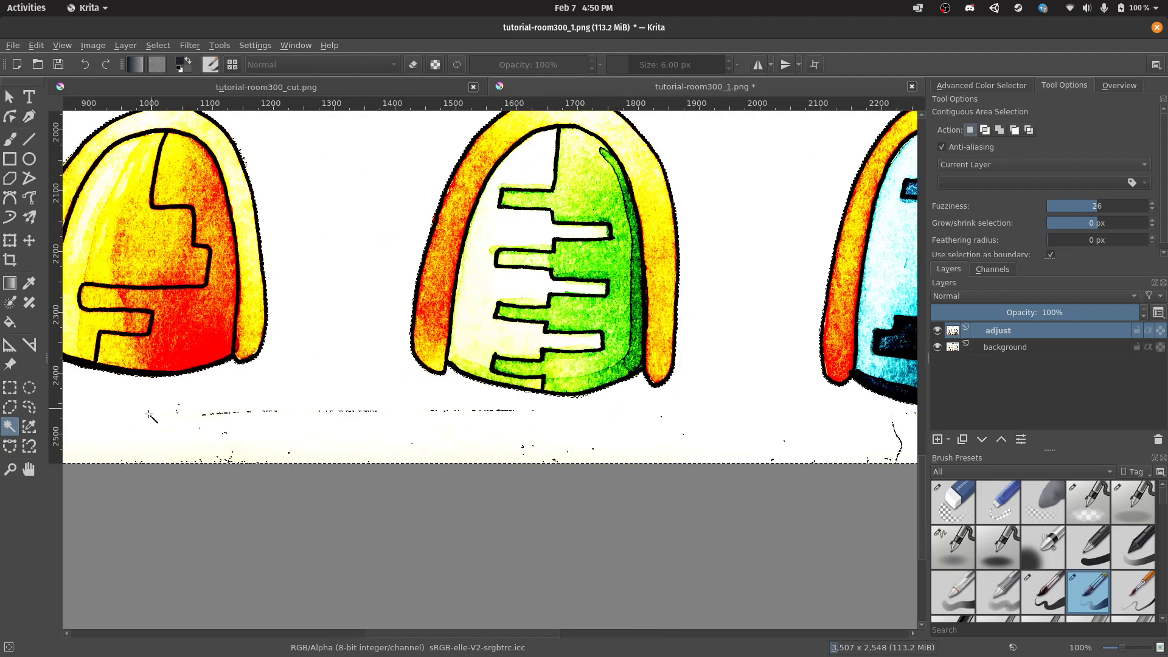
pyautogui.hscroll(-10, 202, 421)
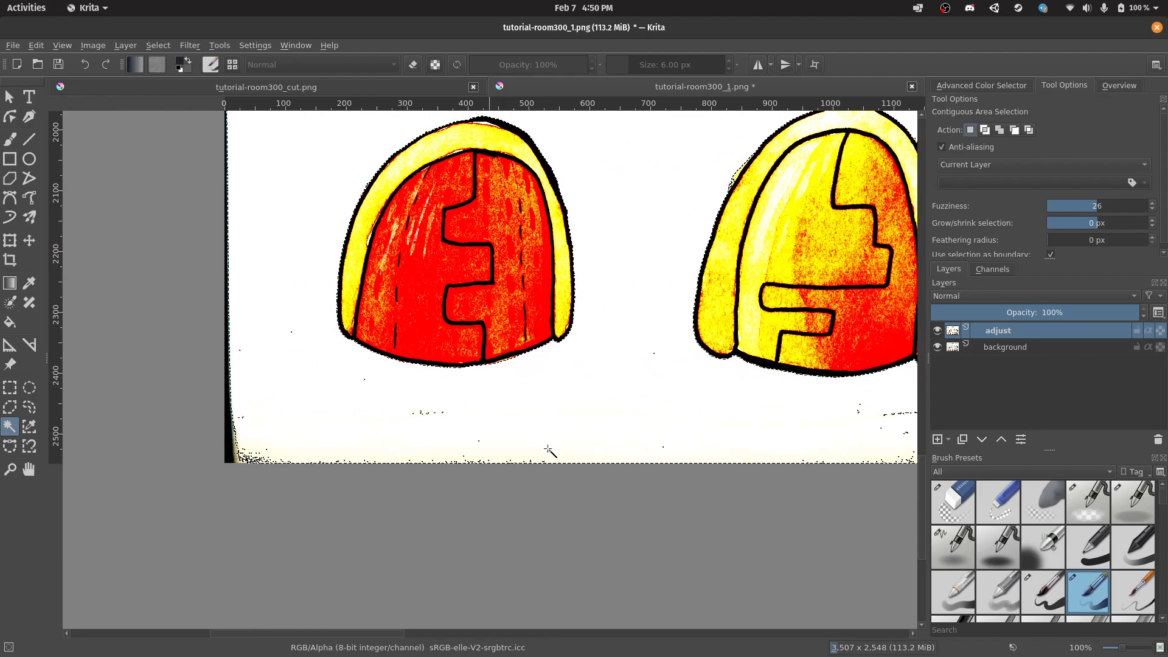
pyautogui.scroll(-4, 594, 358)
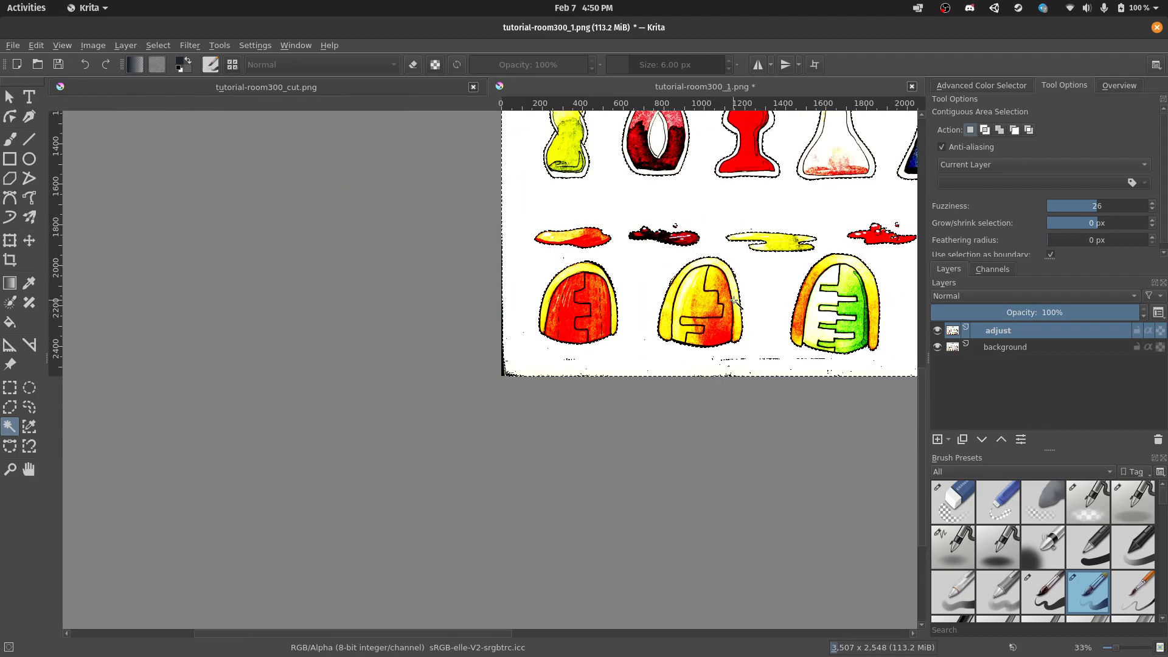
pyautogui.moveTo(556, 341); pyautogui.dragTo(377, 376)
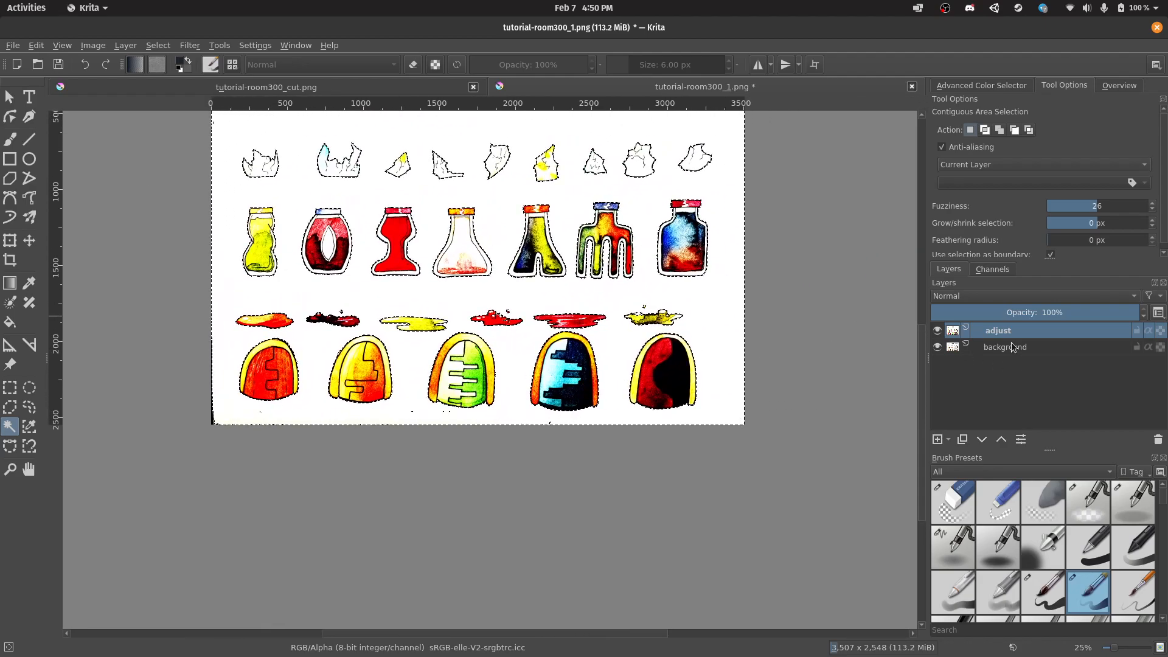
pyautogui.scroll(1, 434, 219)
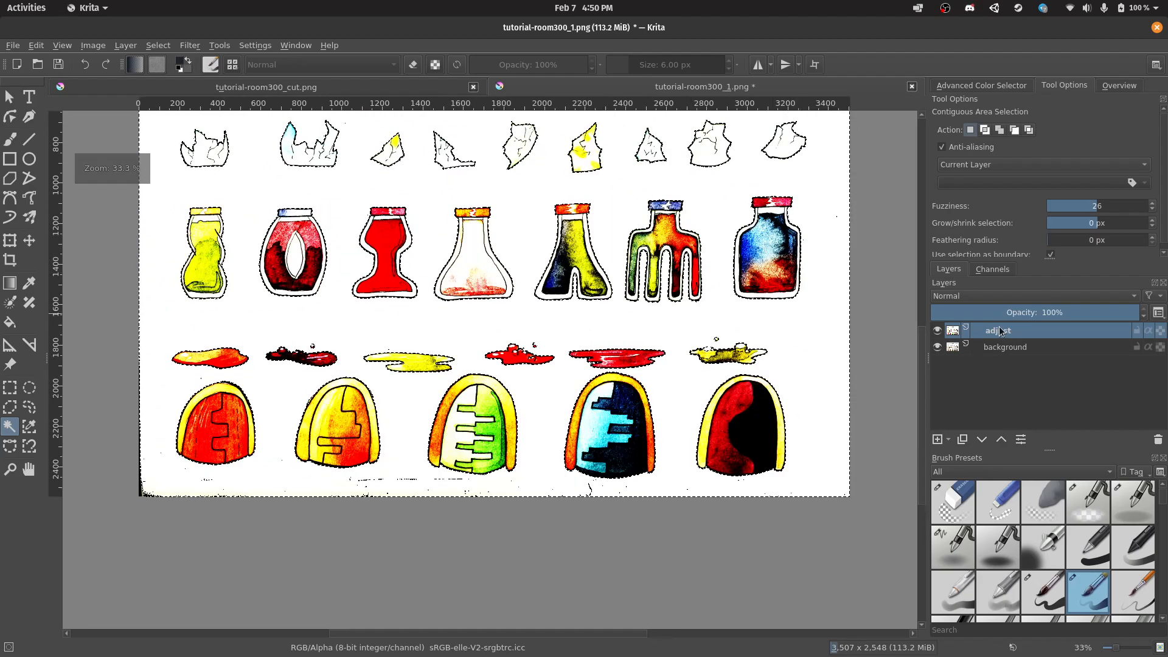
# Make the background layer active, hide the adjust layer, and bring the sheet's left edge into view.
pyautogui.click(1019, 354)
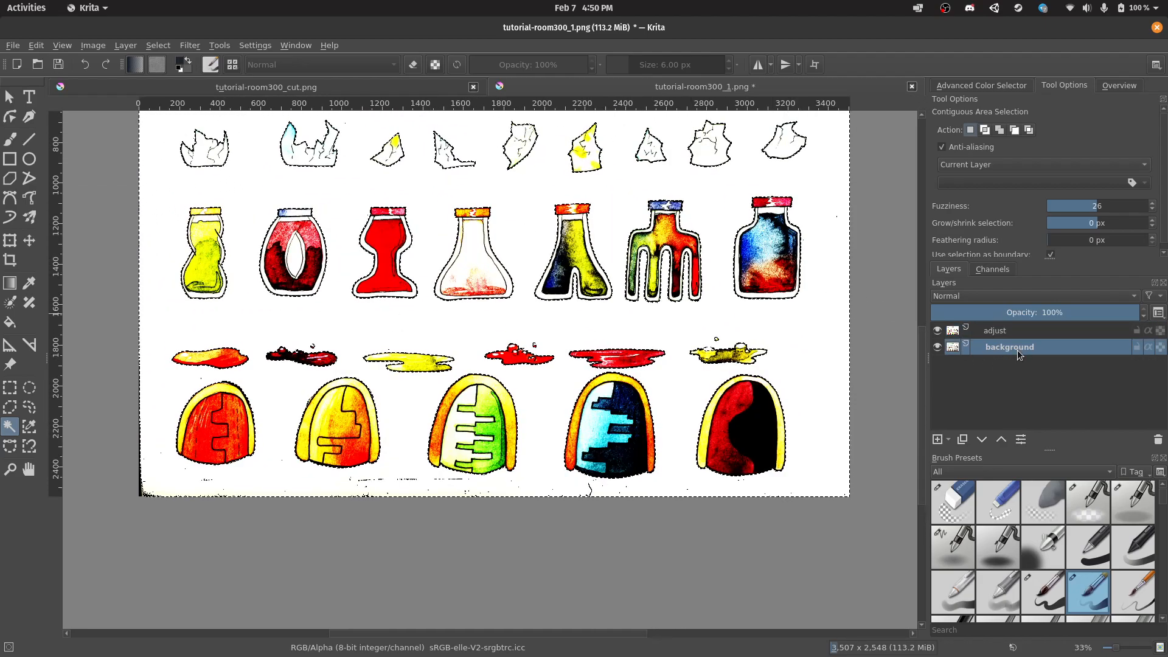
pyautogui.click(937, 331)
pyautogui.scroll(-1, 527, 214)
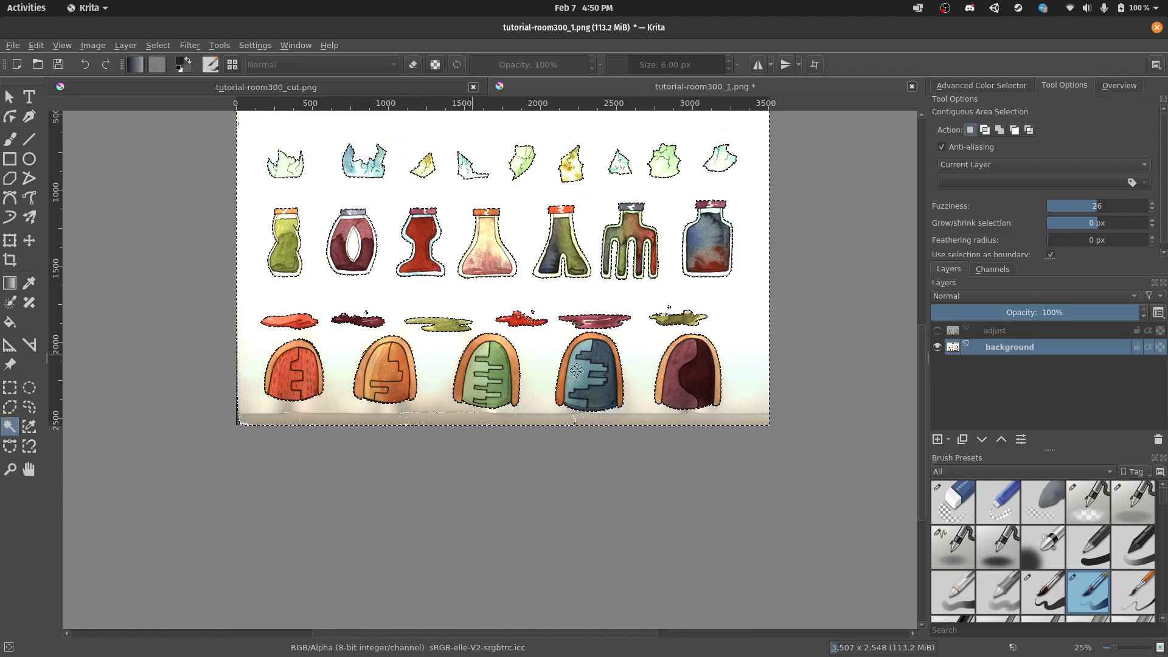
pyautogui.scroll(2, 423, 243)
pyautogui.scroll(1, 465, 217)
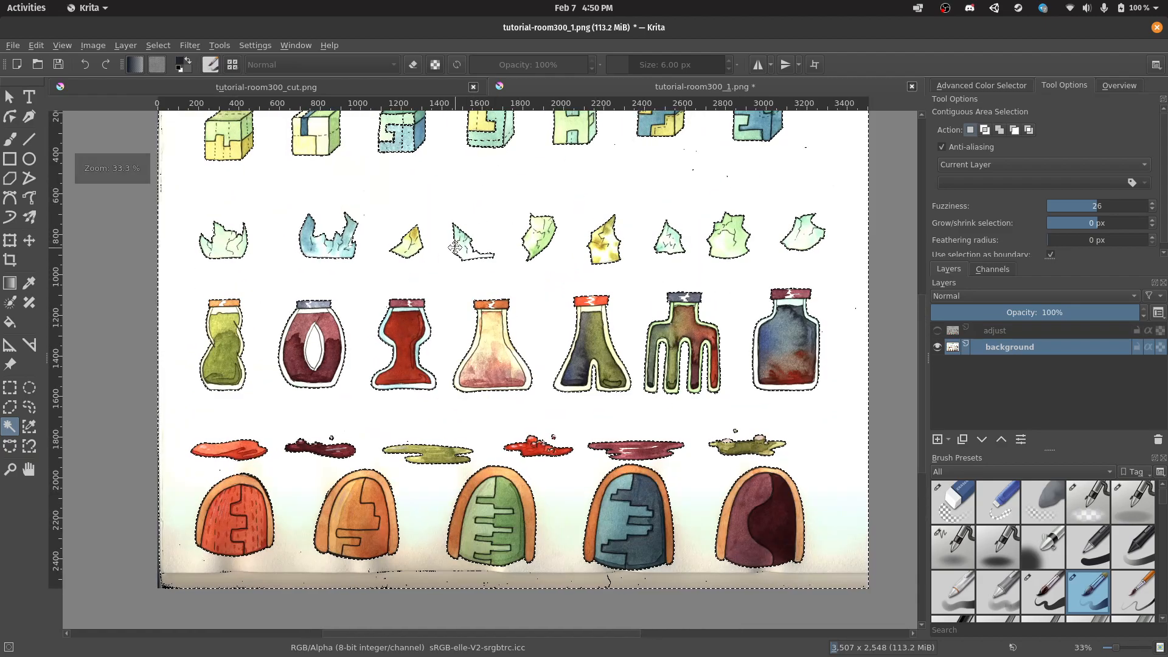
pyautogui.scroll(1, 454, 247)
pyautogui.moveTo(290, 209); pyautogui.dragTo(370, 257)
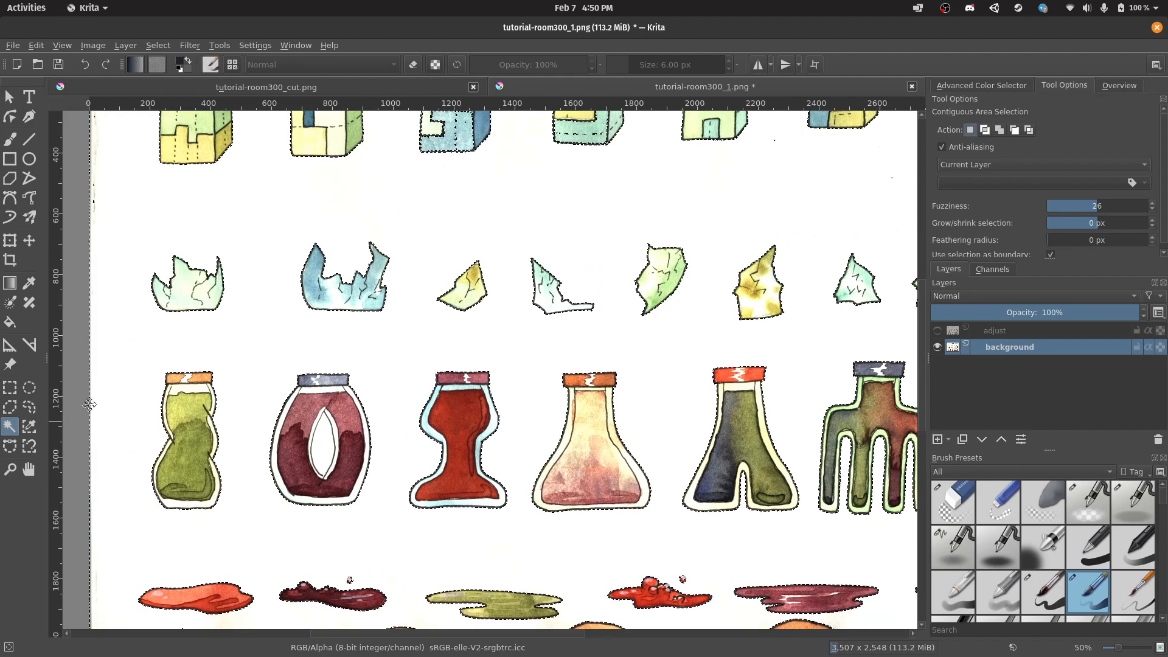
# Add rectangular selections for the left margin, bottom strip, and area around the G-shaped cube.
pyautogui.click(10, 387)
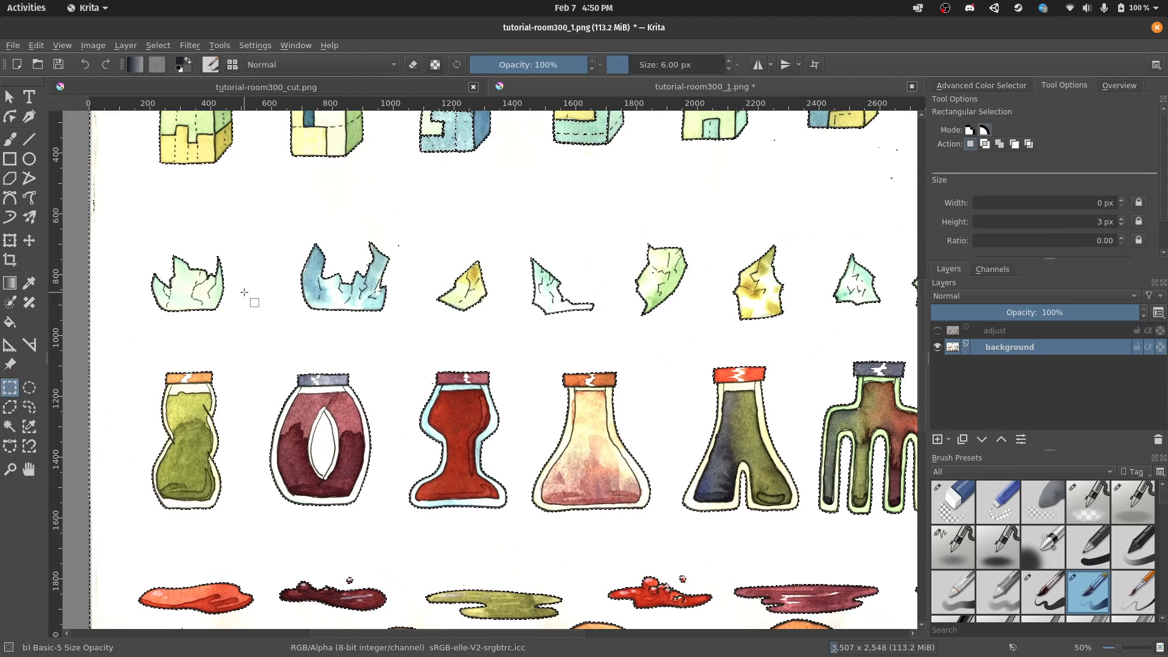
pyautogui.scroll(-1, 292, 222)
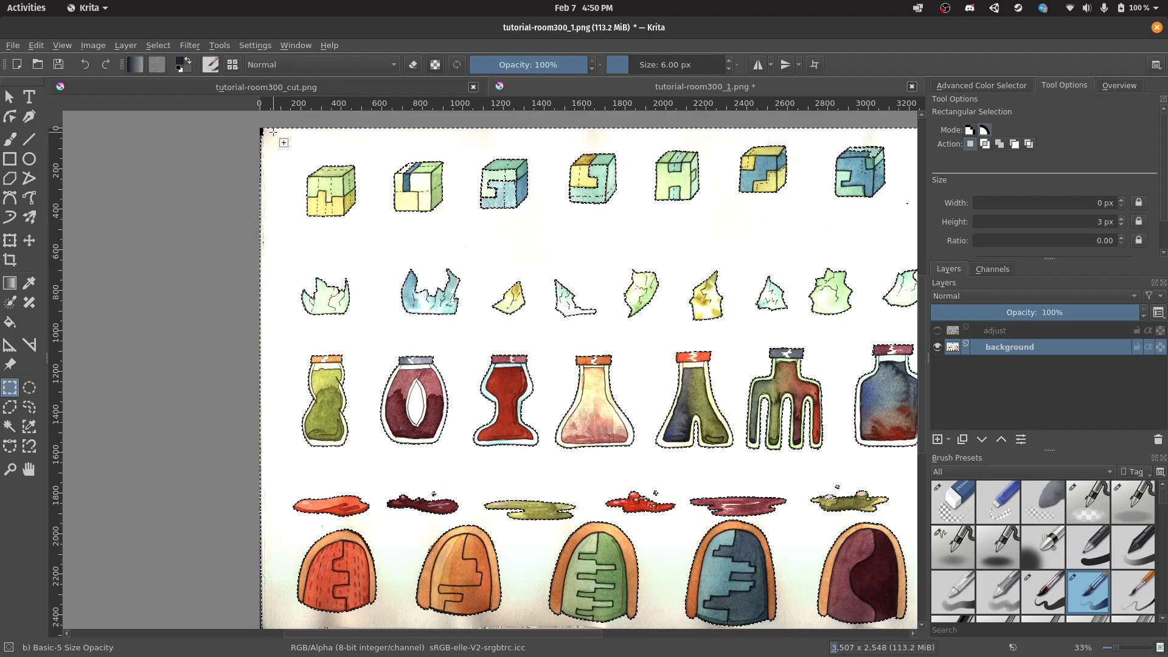
pyautogui.moveTo(163, 436); pyautogui.dragTo(148, 476)
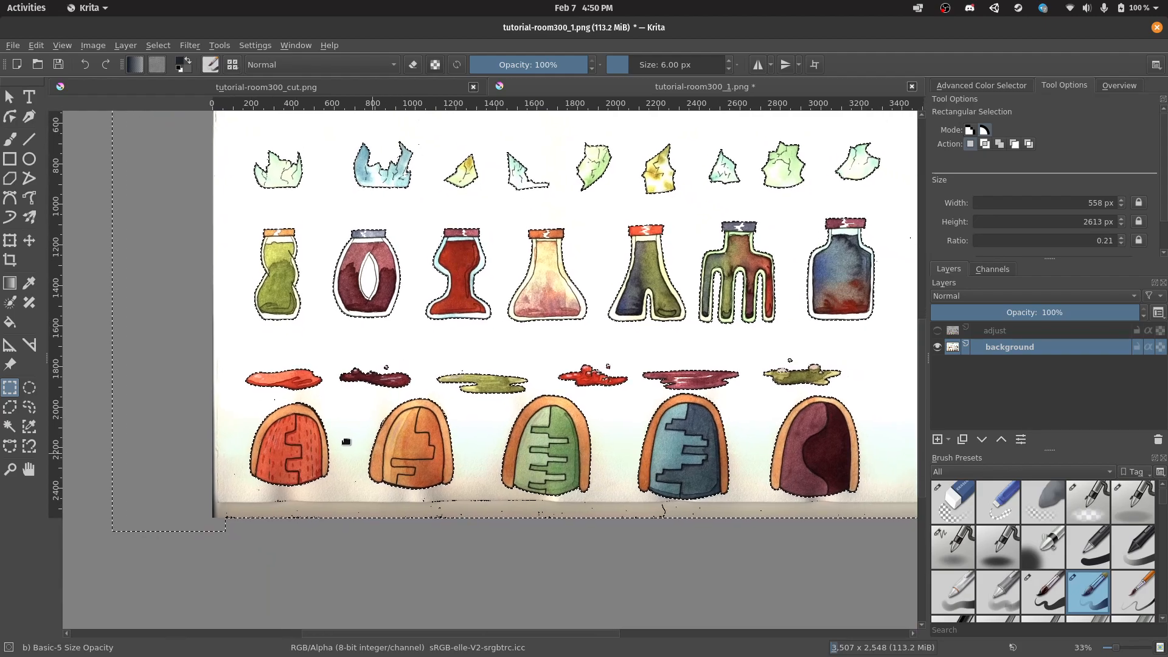
pyautogui.scroll(-2, 186, 507)
pyautogui.hscroll(3, 185, 507)
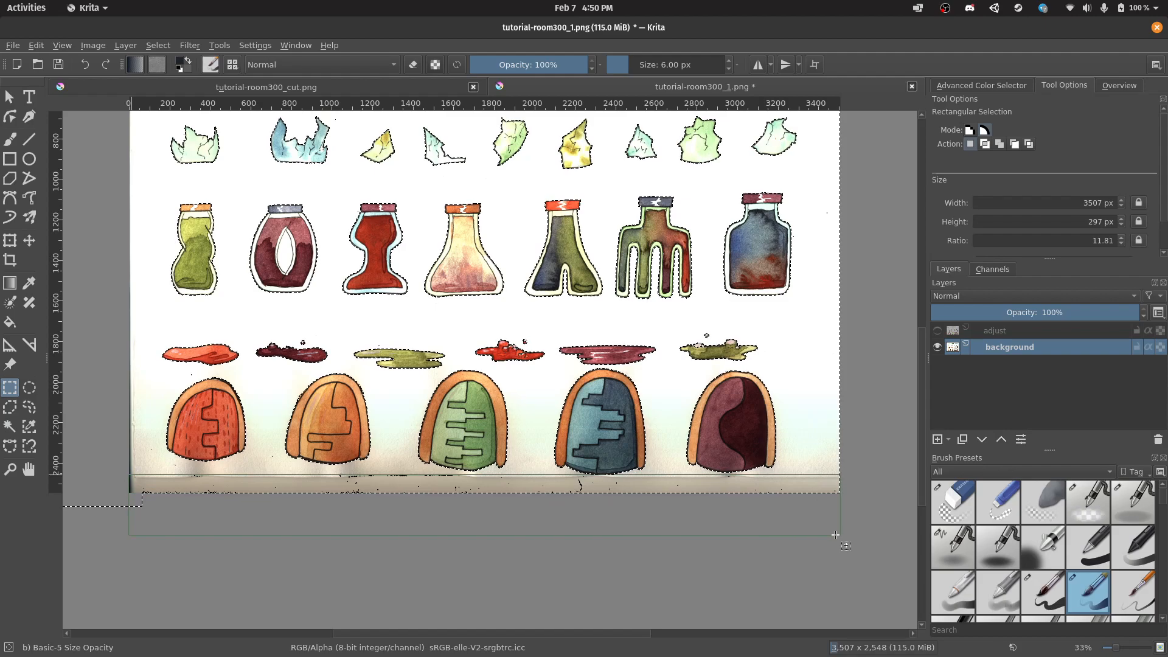
pyautogui.scroll(2, 827, 533)
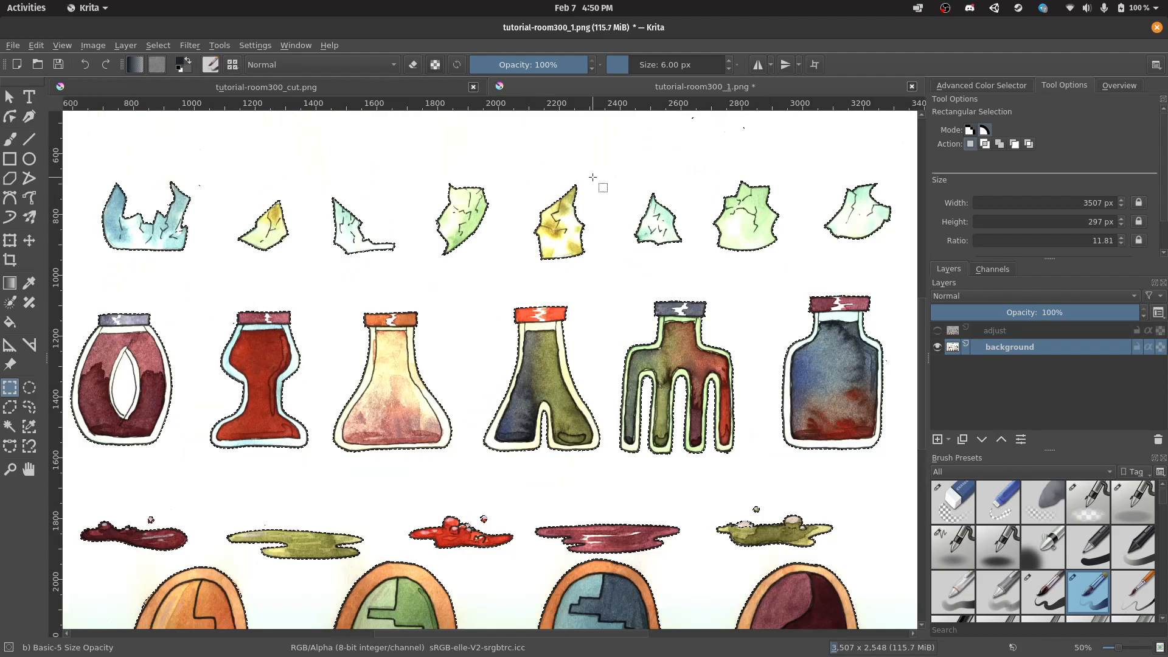
pyautogui.scroll(2, 511, 227)
pyautogui.hscroll(2, 511, 227)
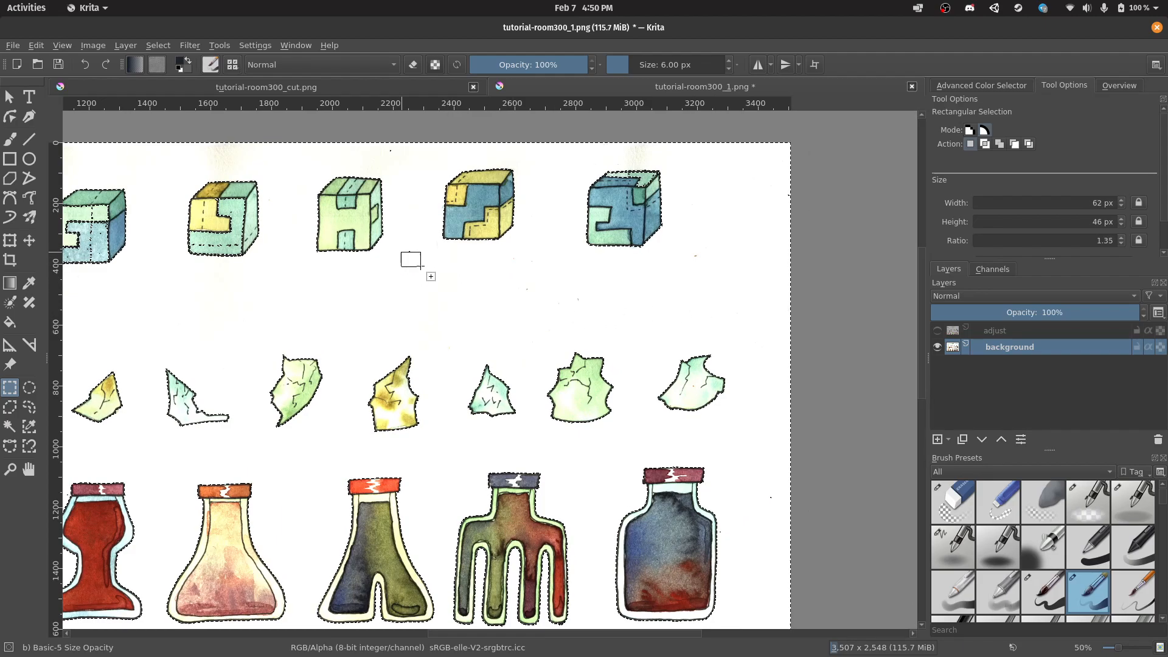
pyautogui.moveTo(353, 292); pyautogui.dragTo(433, 328)
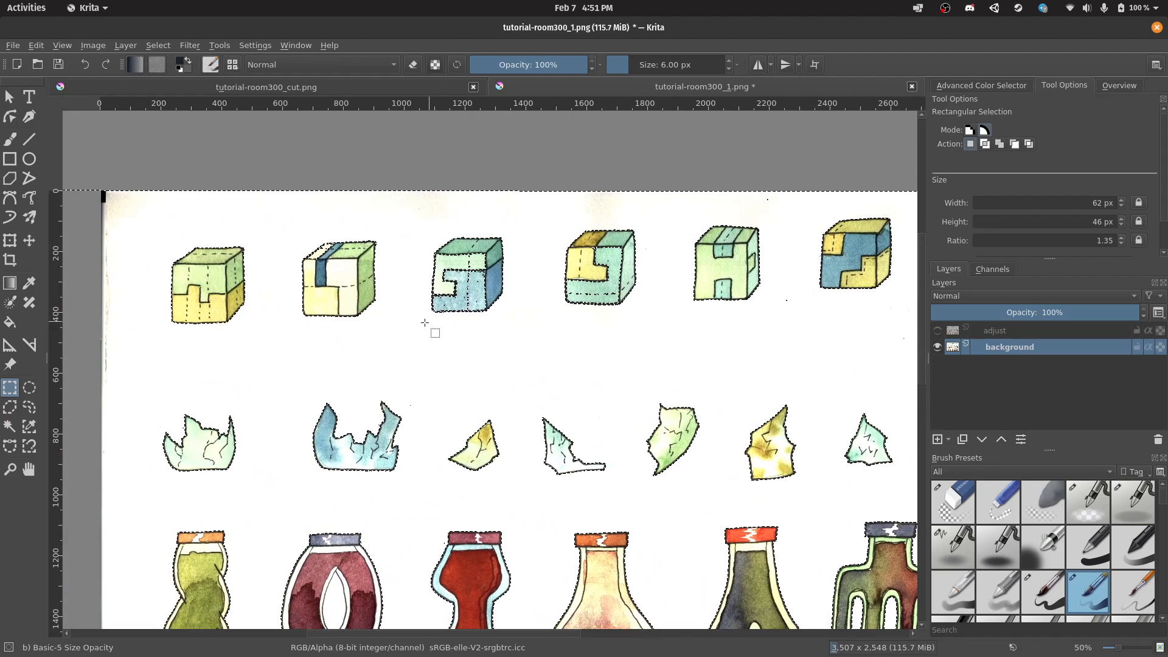
pyautogui.scroll(4, 411, 306)
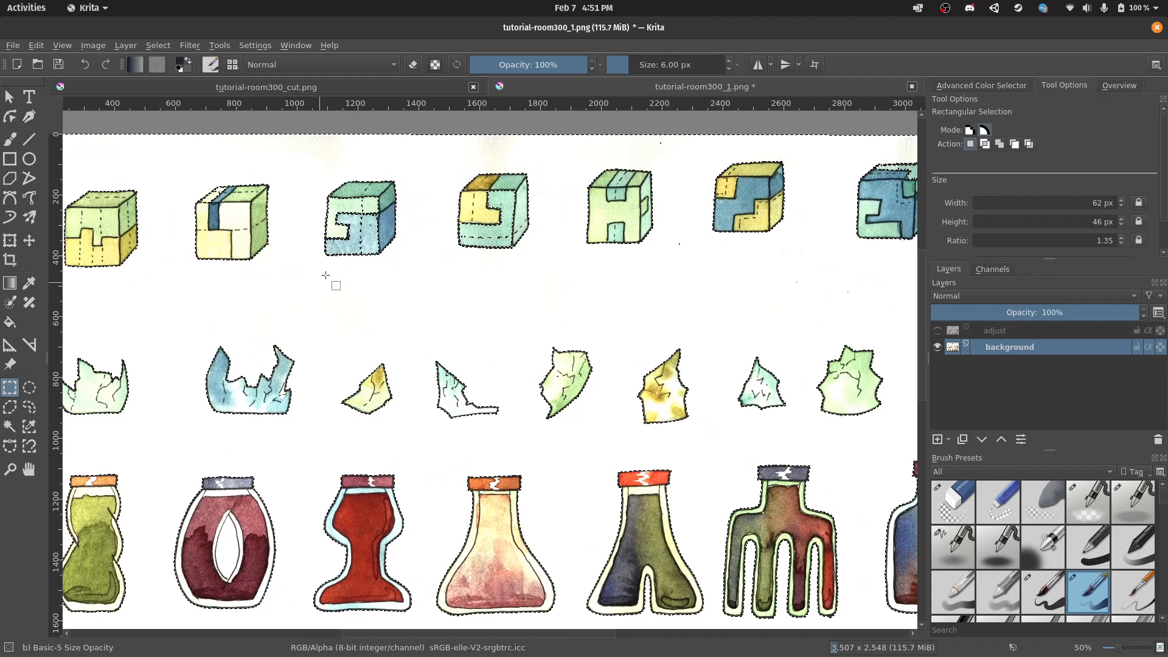
pyautogui.scroll(4, 401, 206)
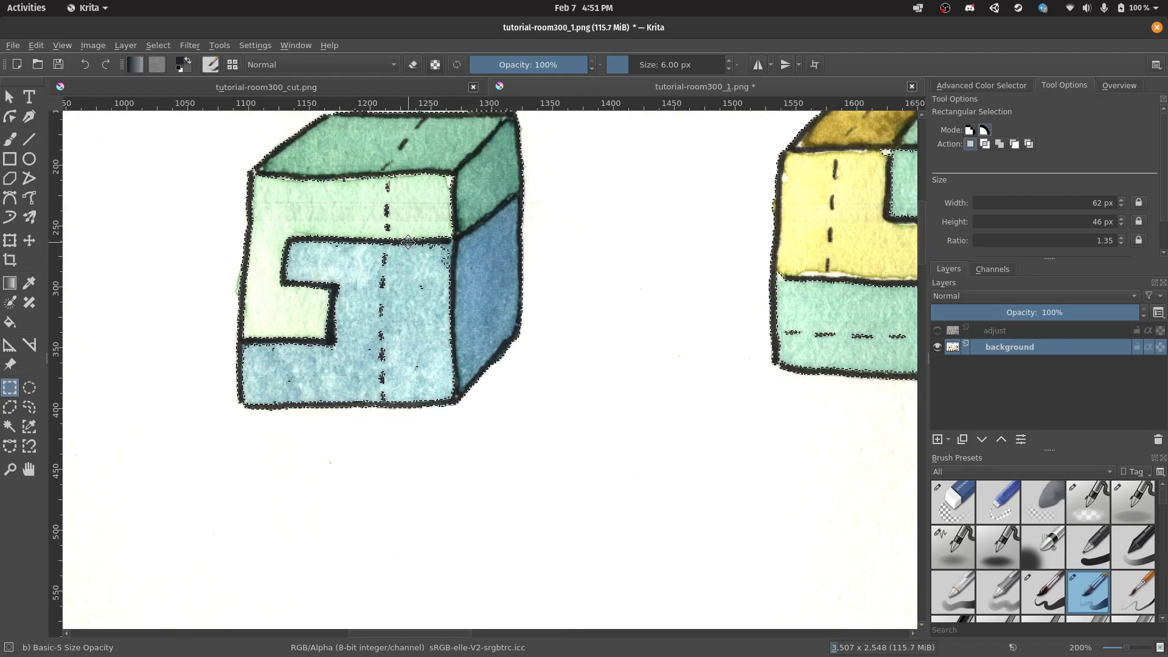
pyautogui.moveTo(249, 173); pyautogui.dragTo(456, 401)
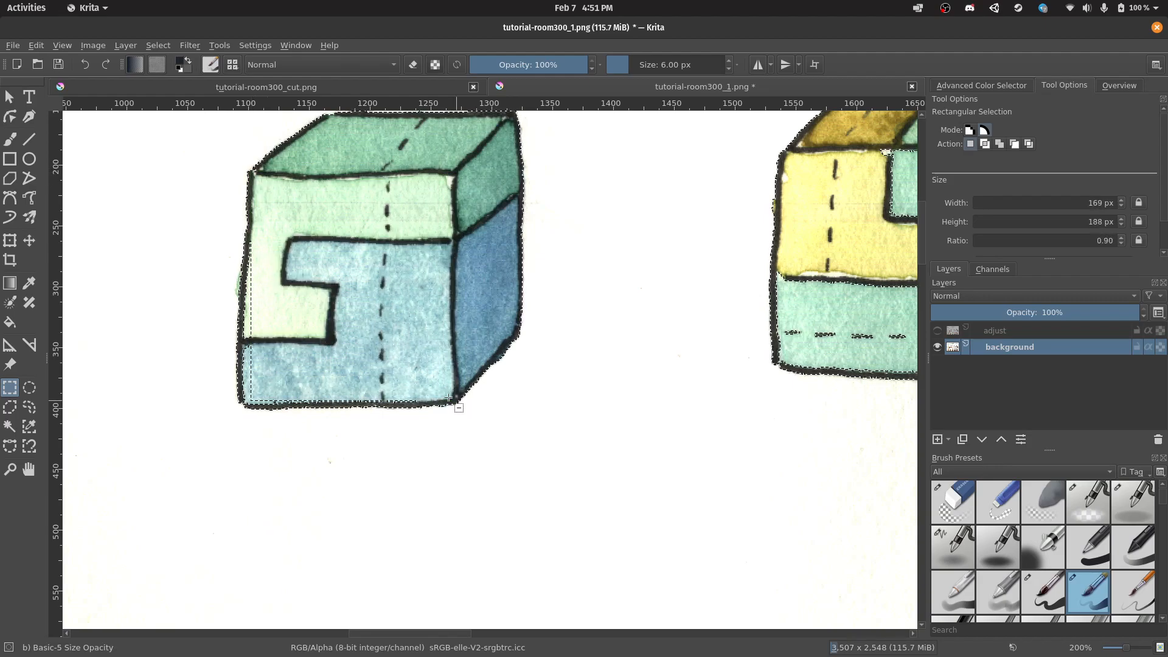
# Lasso the missing paper along the G cube's left and bottom edges into the selection.
pyautogui.click(30, 411)
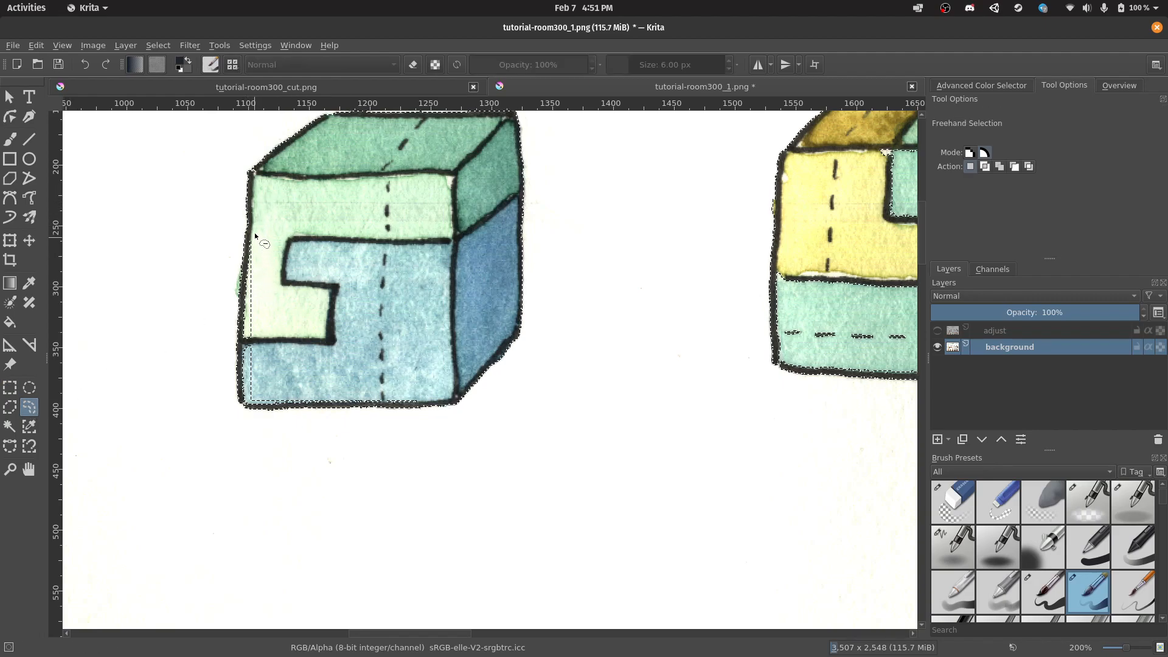
pyautogui.moveTo(255, 236)
pyautogui.mouseDown()
pyautogui.moveTo(245, 404)
pyautogui.moveTo(420, 398)
pyautogui.moveTo(373, 319)
pyautogui.mouseUp()
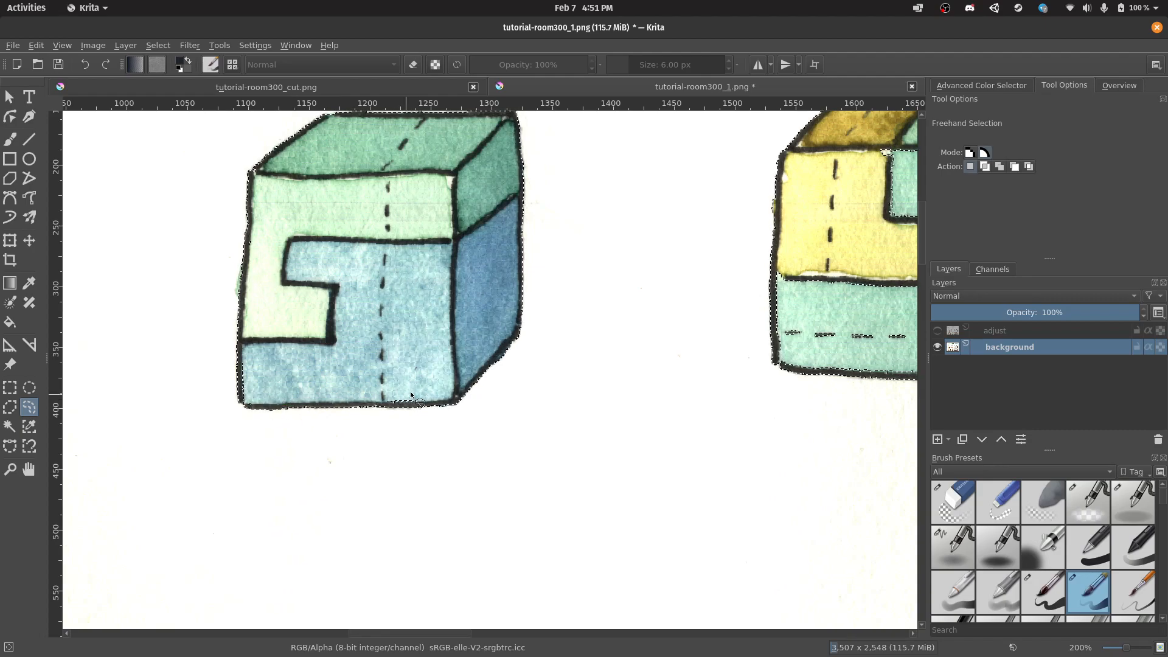
pyautogui.moveTo(390, 394)
pyautogui.mouseDown()
pyautogui.moveTo(392, 406)
pyautogui.moveTo(416, 396)
pyautogui.mouseUp()
pyautogui.scroll(-4, 315, 238)
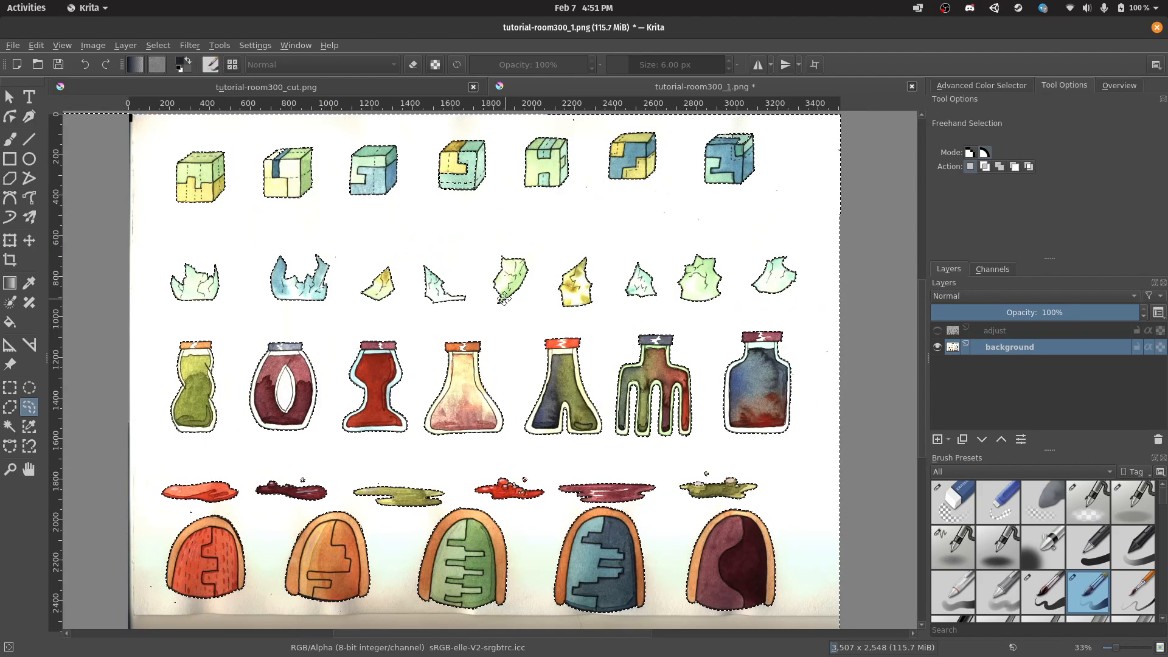
pyautogui.scroll(-1, 502, 298)
pyautogui.scroll(1, 256, 545)
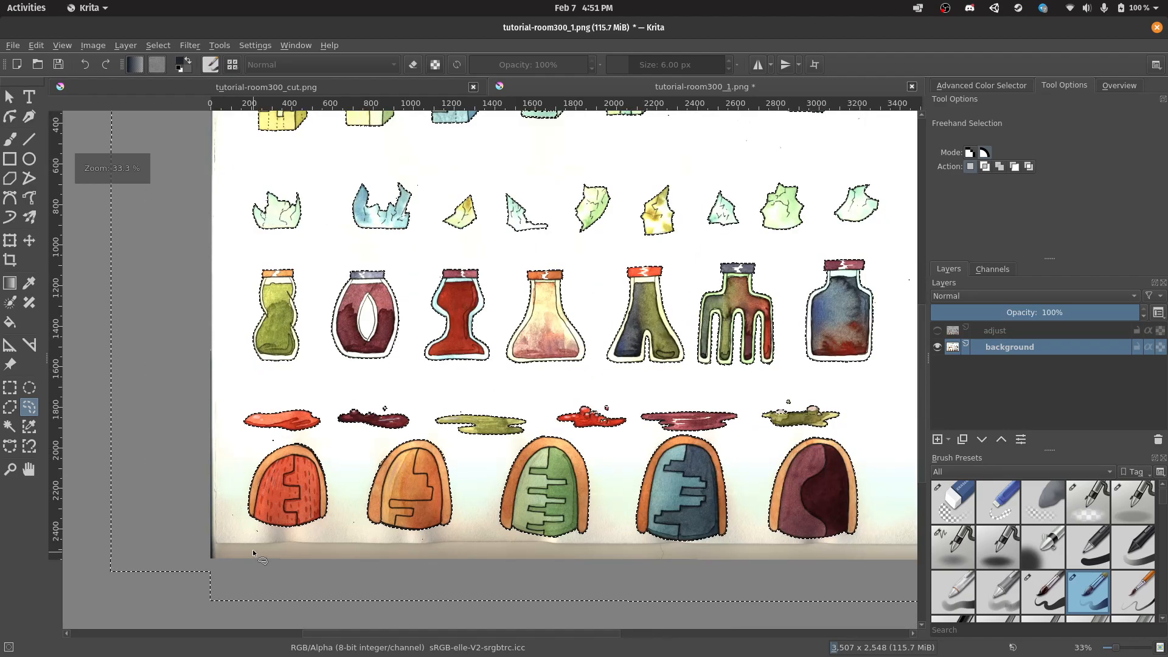
pyautogui.scroll(1, 267, 538)
# Lasso the stray specks below and above the red arch, undoing a mistaken loop.
pyautogui.moveTo(268, 539)
pyautogui.mouseDown()
pyautogui.moveTo(277, 548)
pyautogui.moveTo(222, 510)
pyautogui.moveTo(237, 524)
pyautogui.mouseUp()
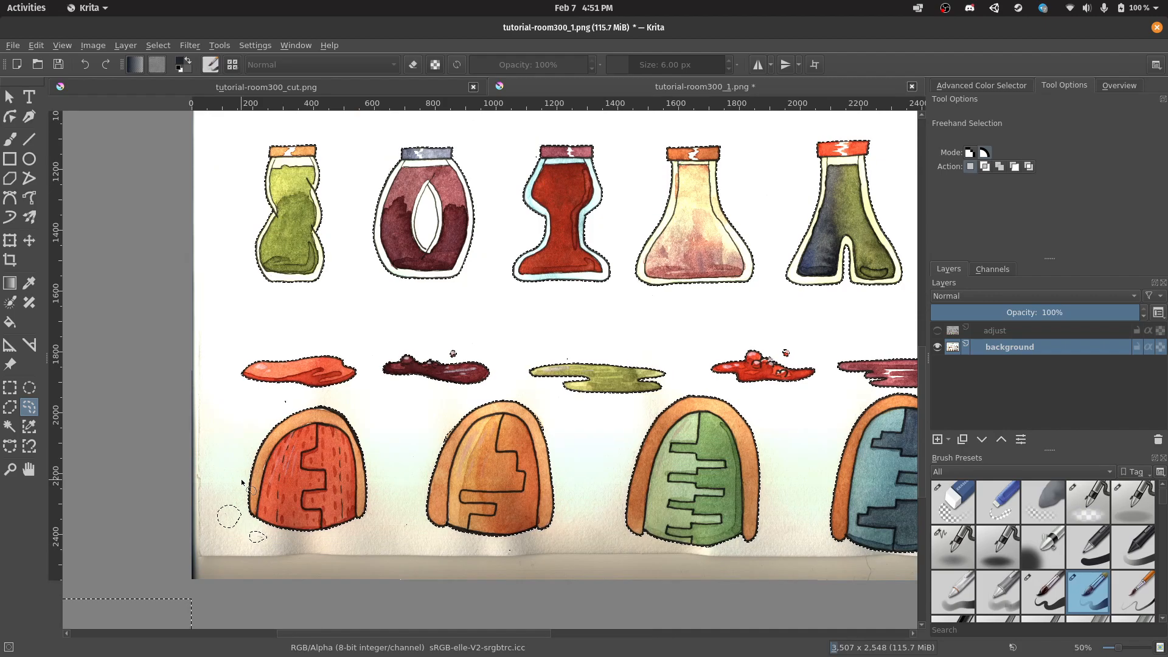
pyautogui.hotkey('ctrl', 'z')
pyautogui.hotkey('ctrl', 'z')
pyautogui.moveTo(265, 535); pyautogui.dragTo(250, 547)
pyautogui.moveTo(287, 394)
pyautogui.mouseDown()
pyautogui.moveTo(277, 408)
pyautogui.moveTo(274, 395)
pyautogui.moveTo(289, 397)
pyautogui.mouseUp()
pyautogui.scroll(-2, 560, 364)
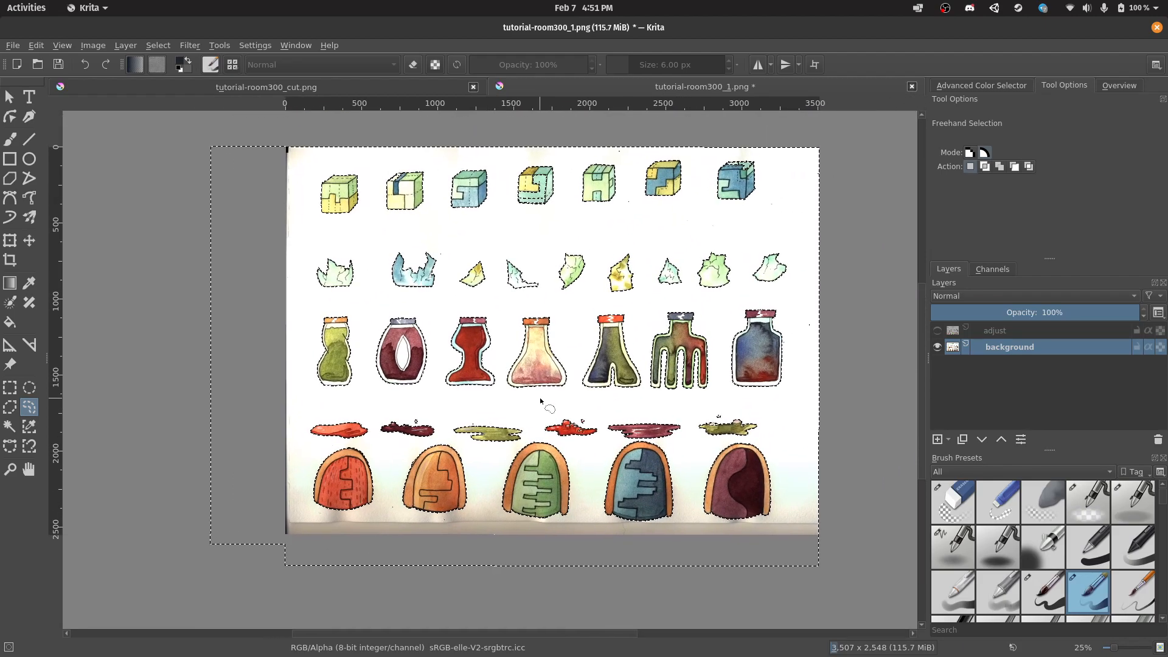
# Delete the selected paper to leave the sprites on transparency, then zoom to check.
pyautogui.press('Delete')
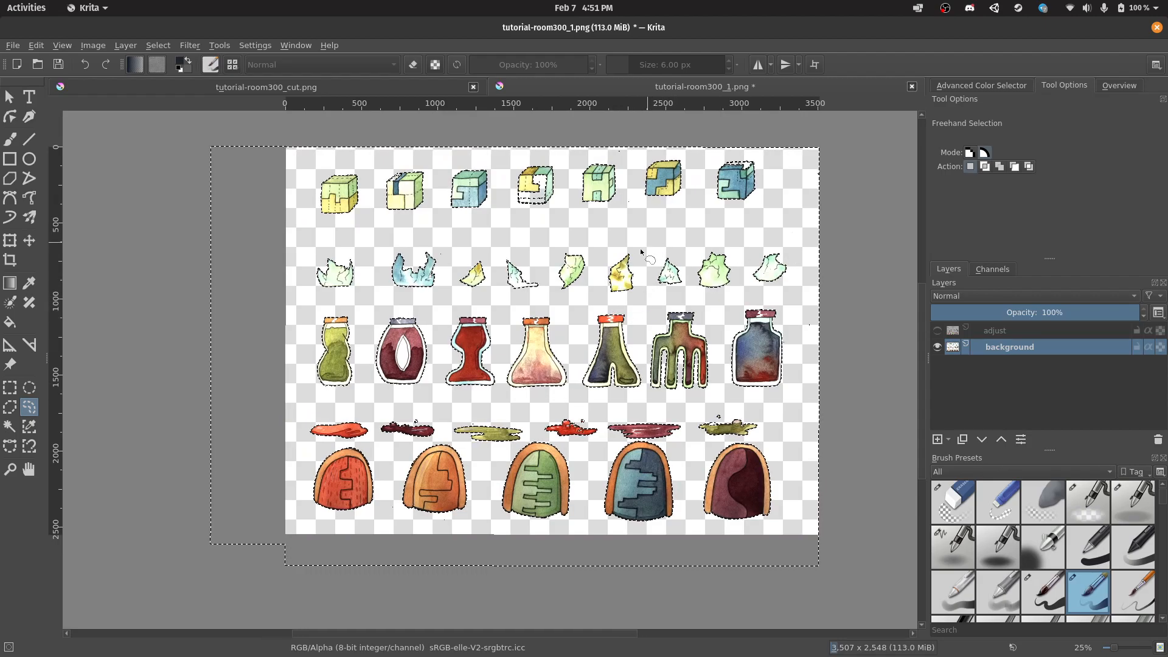
pyautogui.scroll(2, 617, 299)
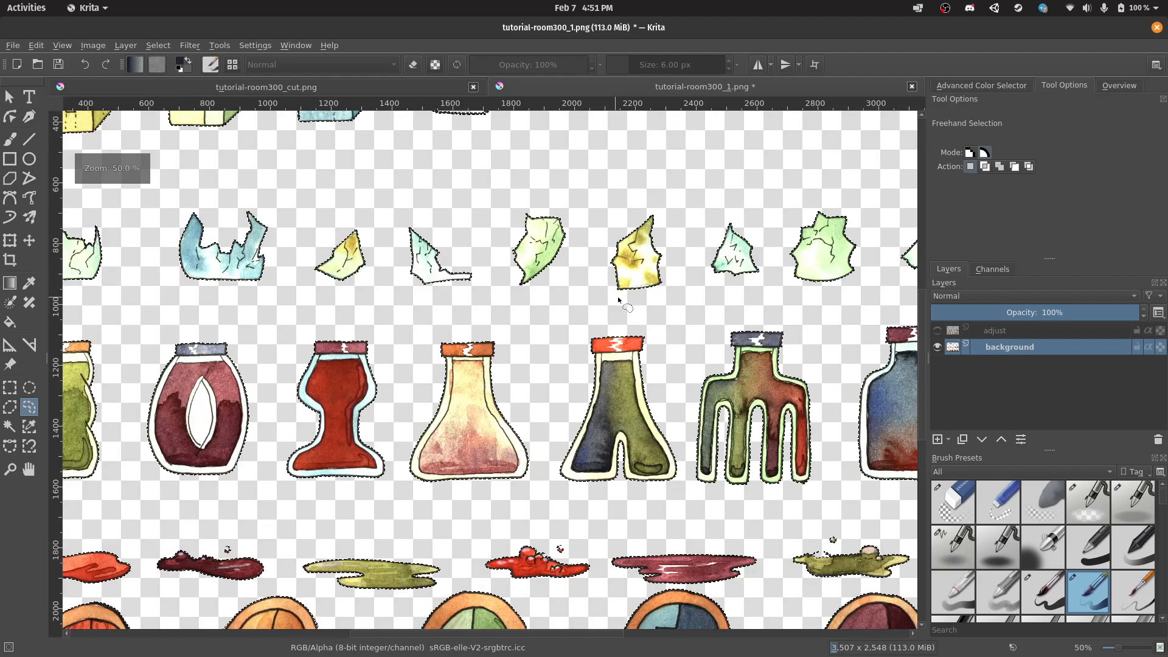
pyautogui.scroll(-1, 617, 299)
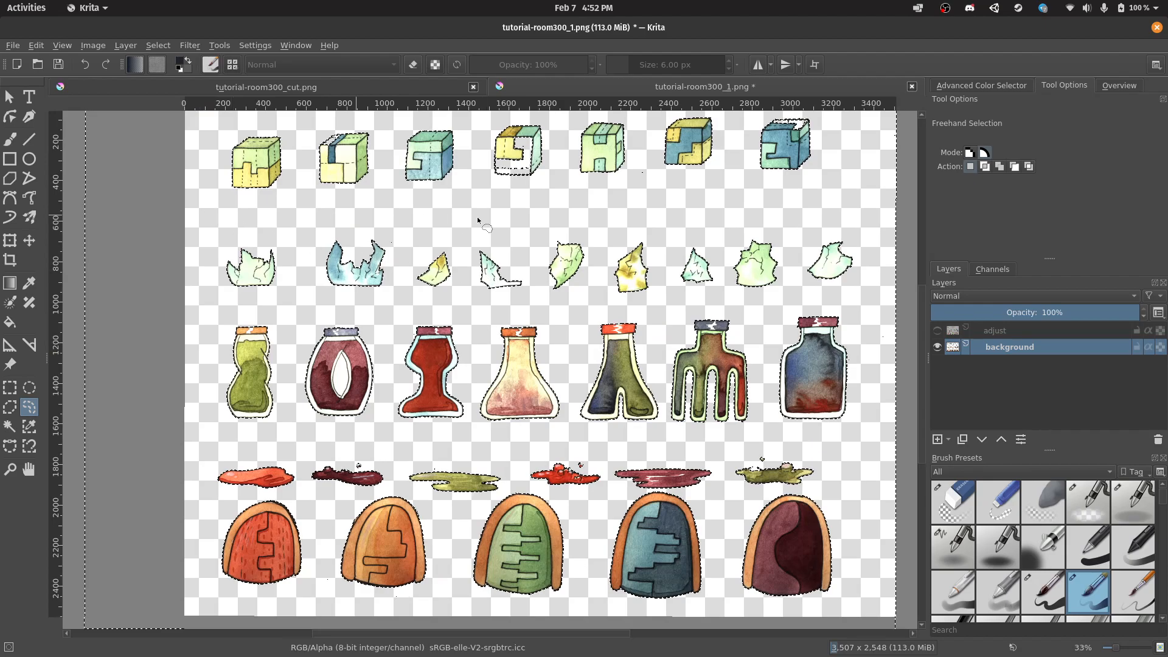